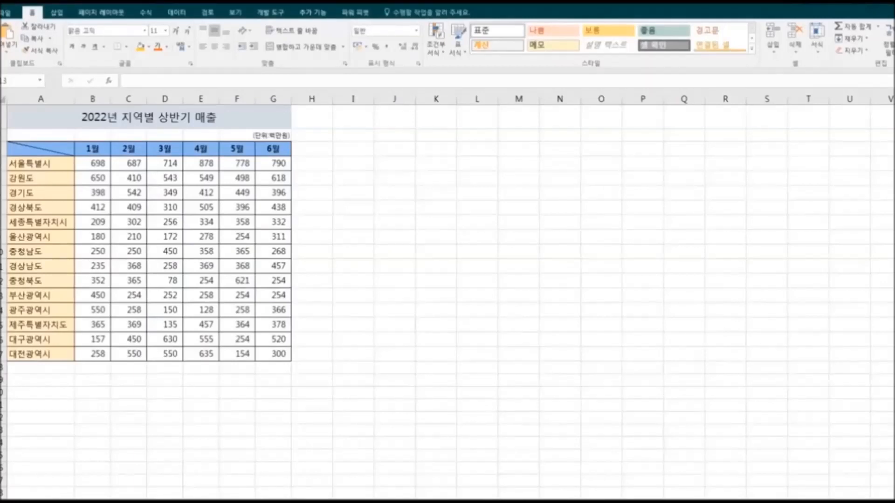
Insert a 2-D stacked column chart from the whole regional sales table, including the month headers and region names.
click(47, 152)
drag(18, 148, 270, 347)
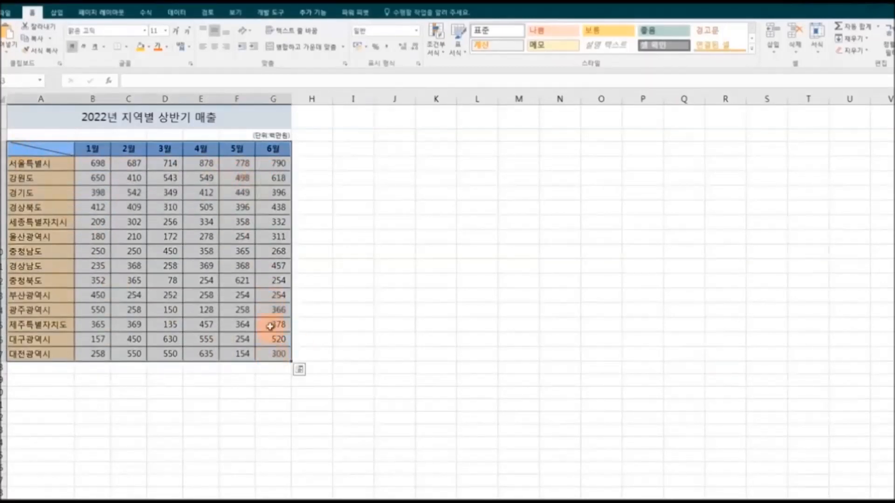
click(57, 12)
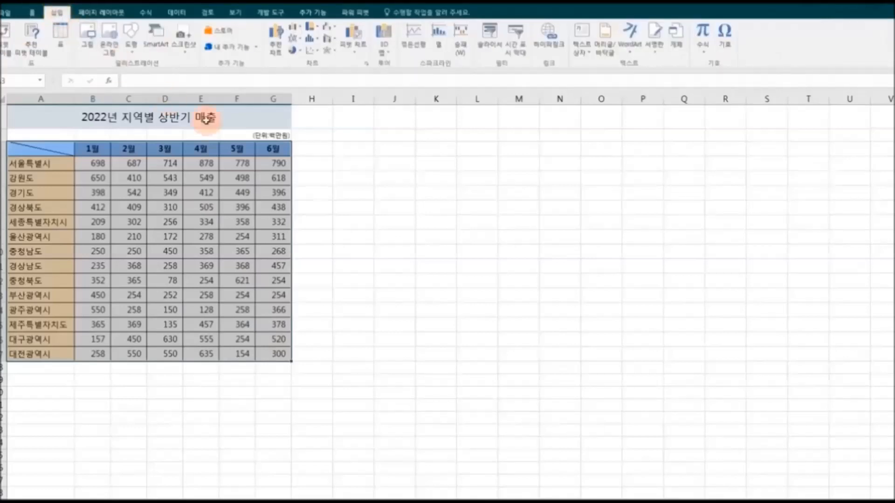
click(302, 28)
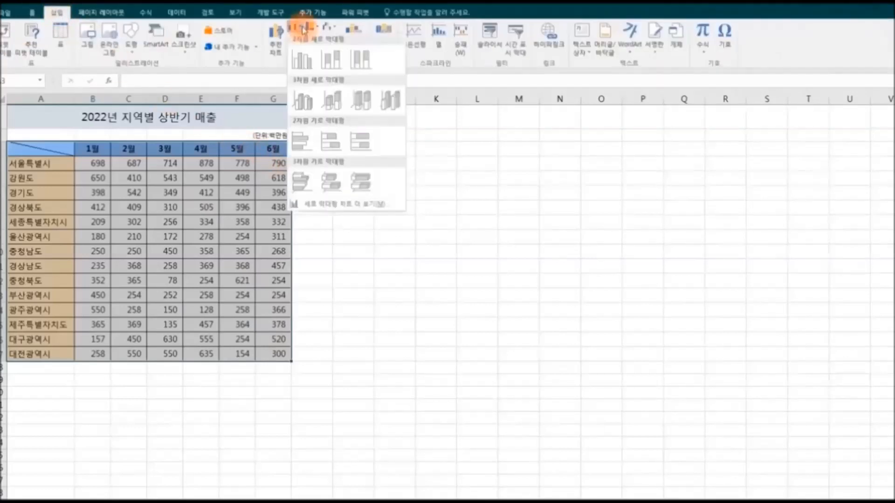
click(331, 59)
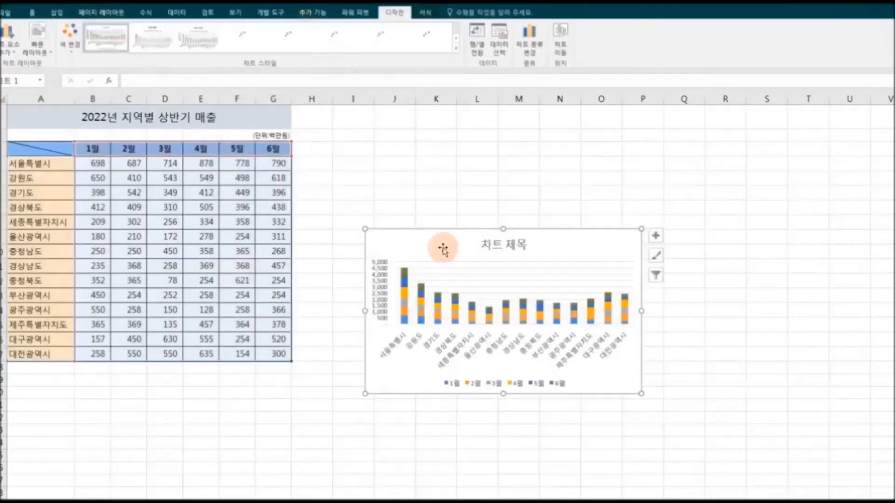
Place the chart beside the table at the header row and enlarge it to span about columns H to P.
drag(446, 231, 393, 147)
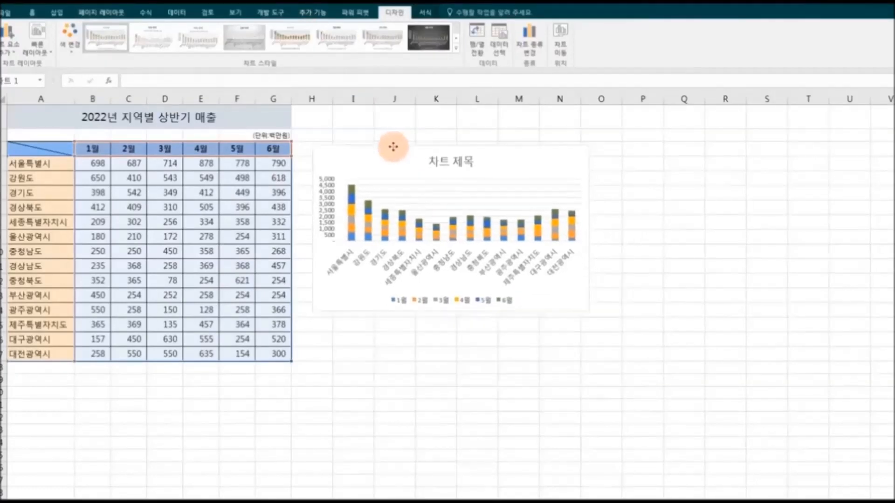
drag(588, 309, 671, 399)
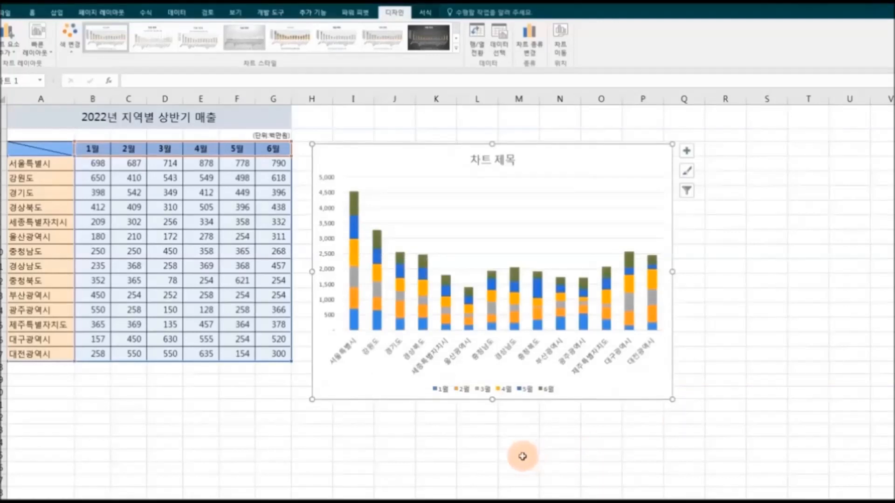
Replace the chart title text with the table's title, "2022년 지역별 상반기 매출".
click(153, 116)
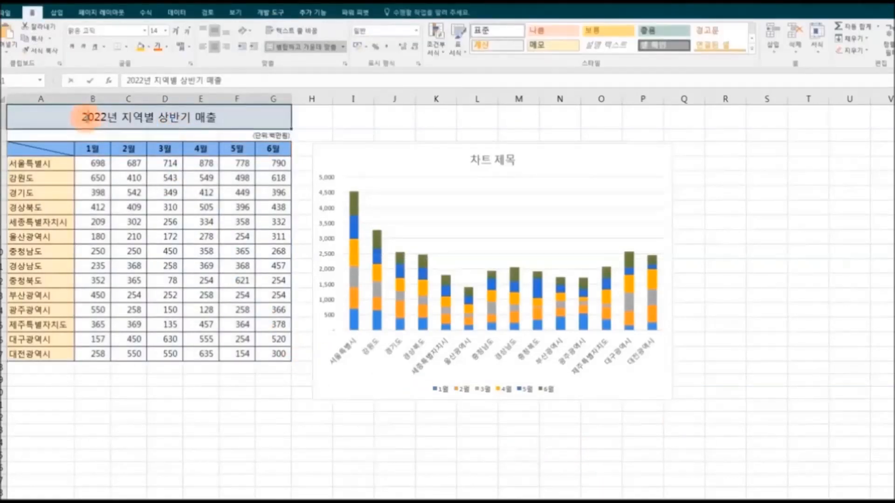
double_click(216, 116)
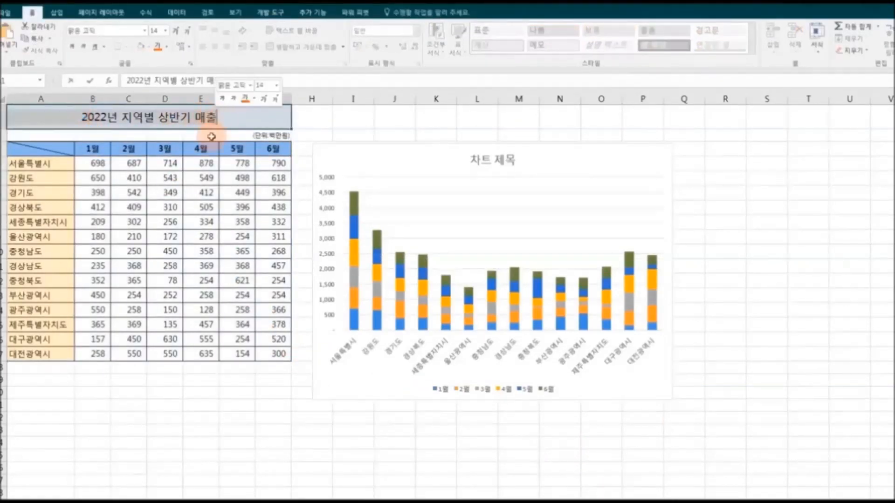
click(497, 161)
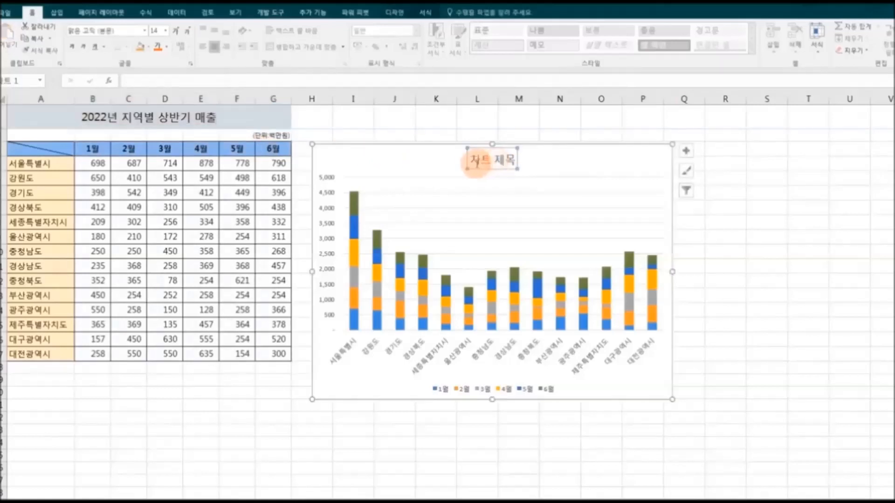
drag(473, 162, 515, 163)
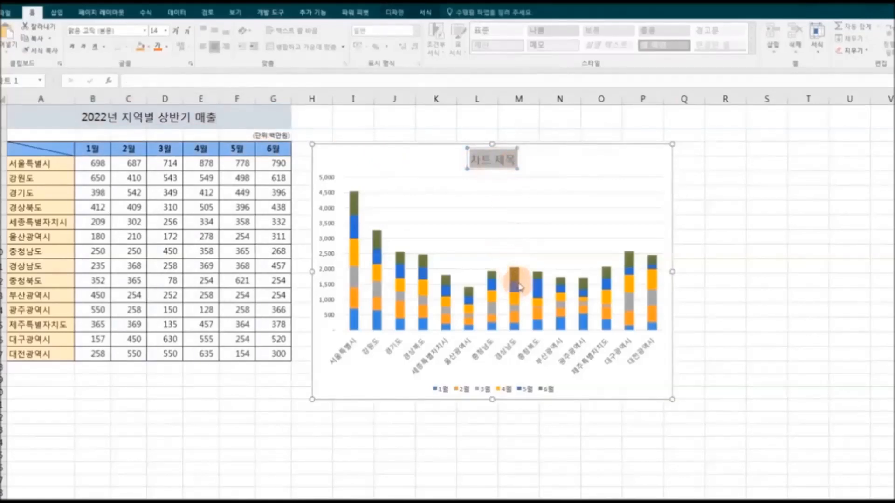
text(2022년 지역별 상반기 매출)
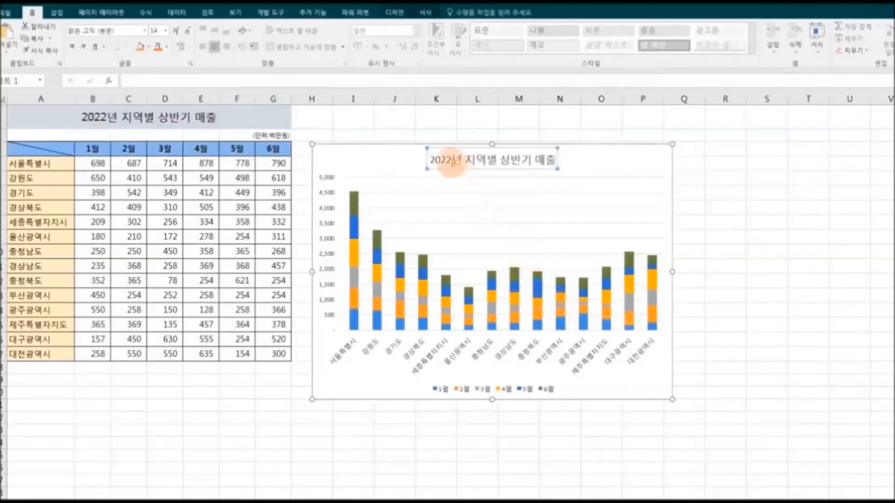
Give the chart title a blue fill and make its text white and bold.
click(148, 47)
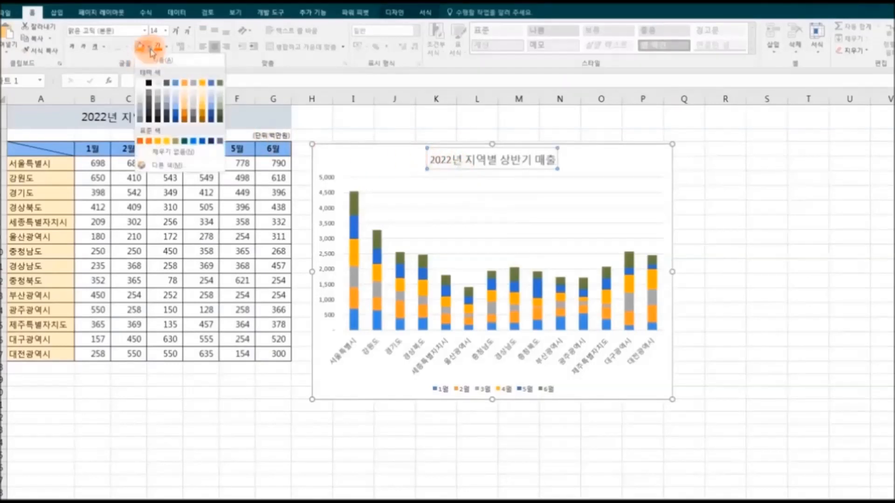
click(176, 96)
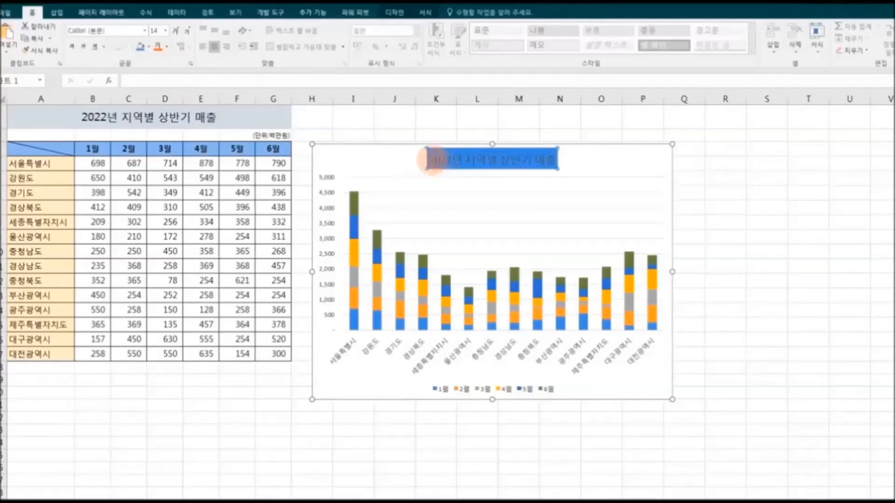
drag(433, 160, 565, 157)
click(163, 48)
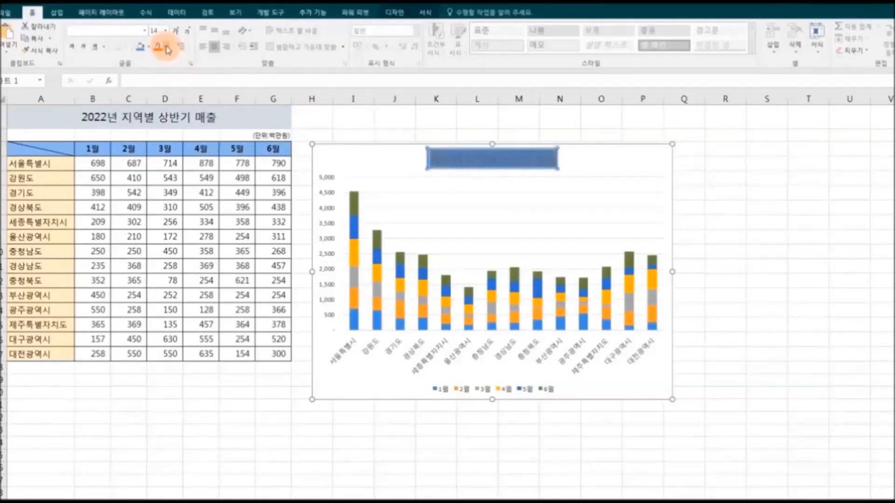
click(158, 81)
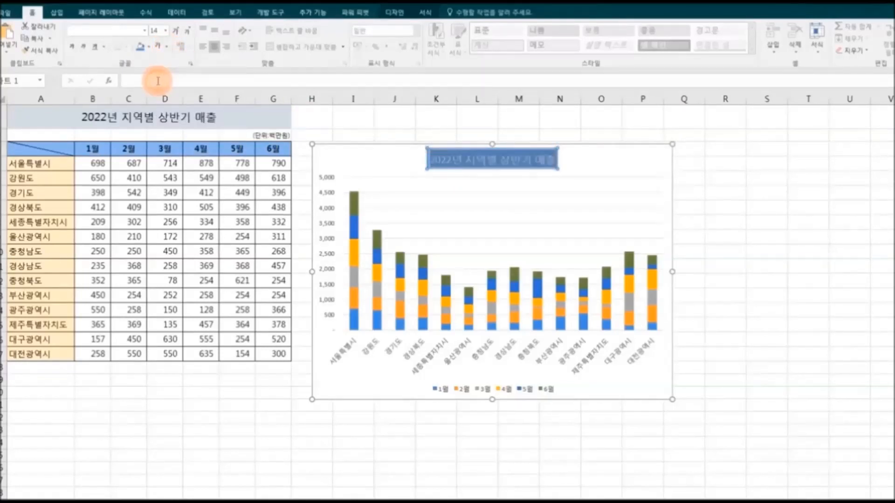
click(72, 46)
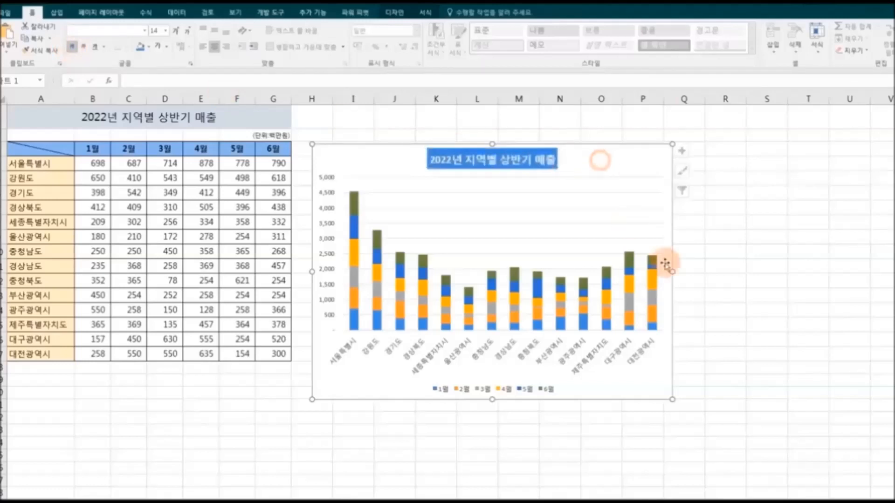
Set the text direction of the chart's region-name axis labels to vertical (세로).
click(630, 226)
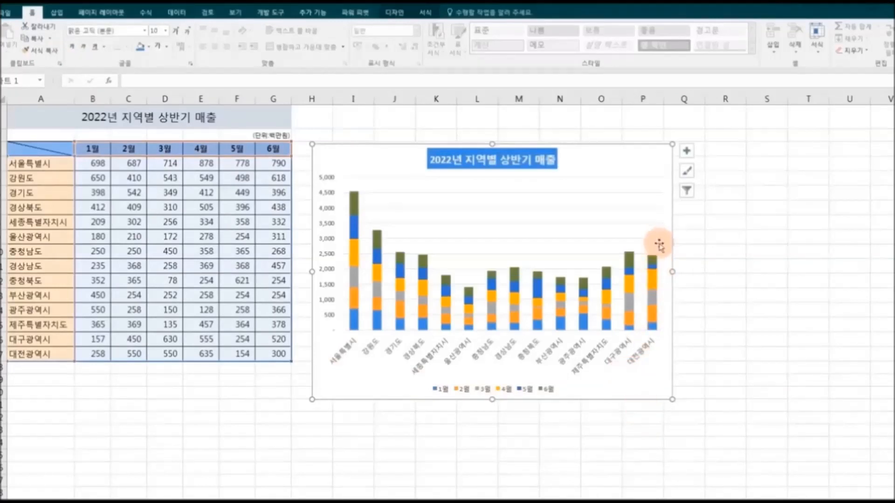
right_click(658, 170)
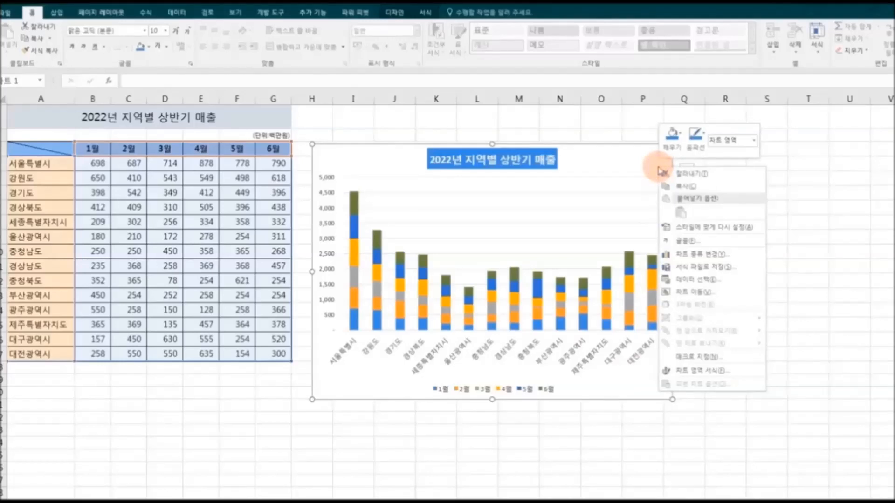
click(747, 371)
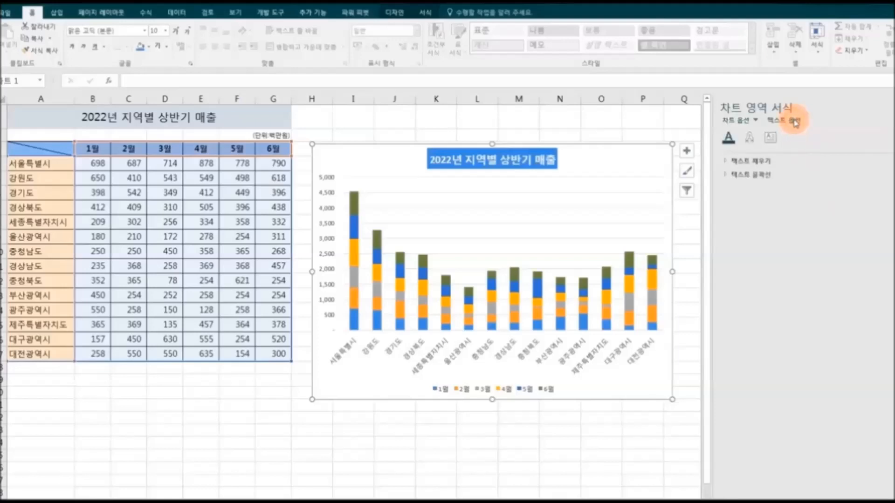
click(770, 146)
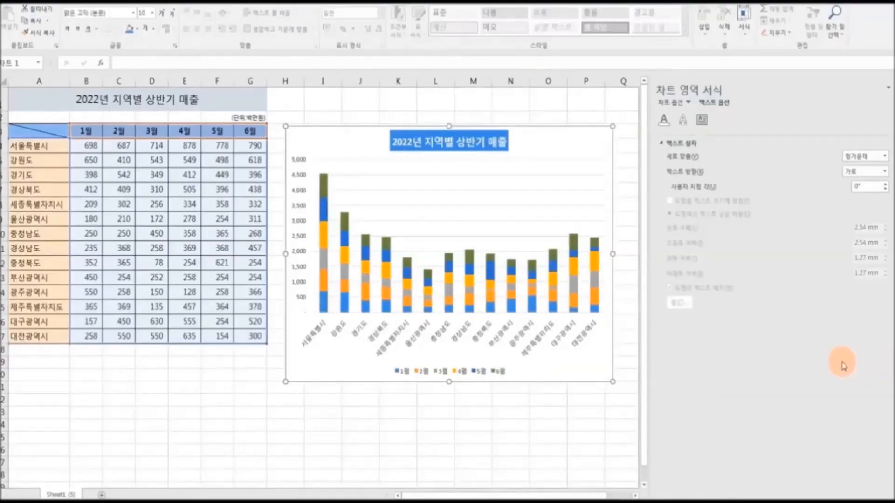
click(520, 347)
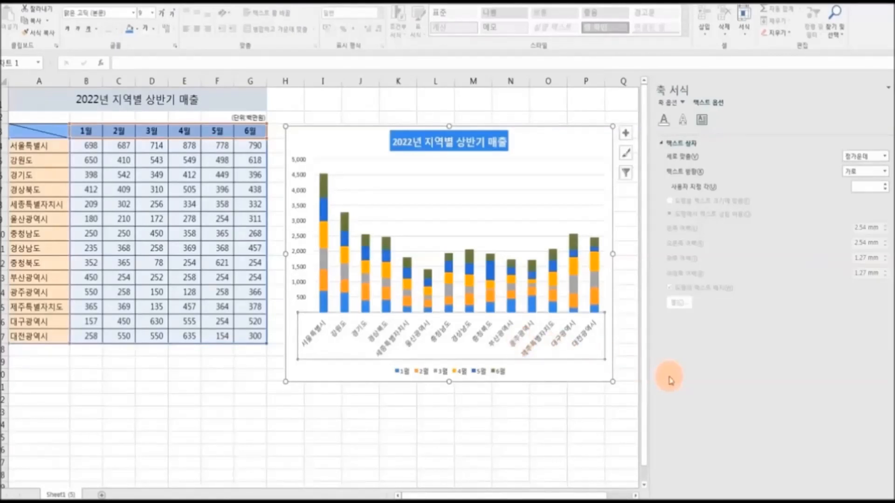
click(884, 172)
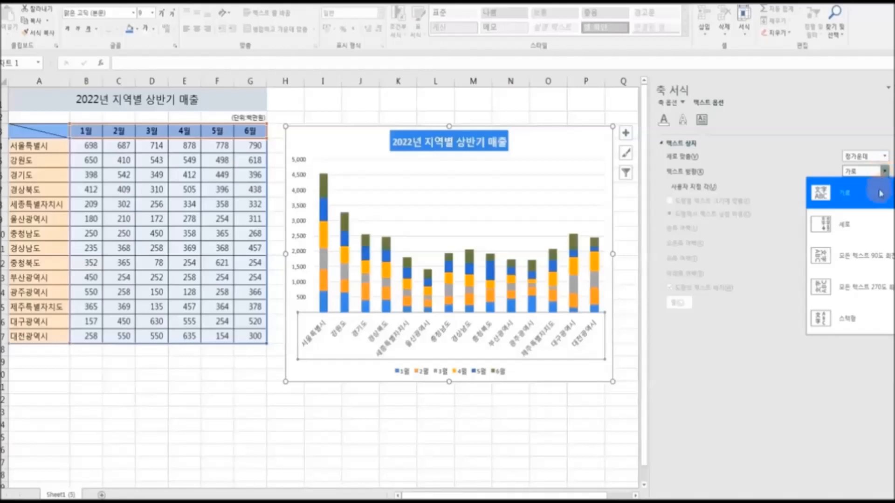
click(869, 226)
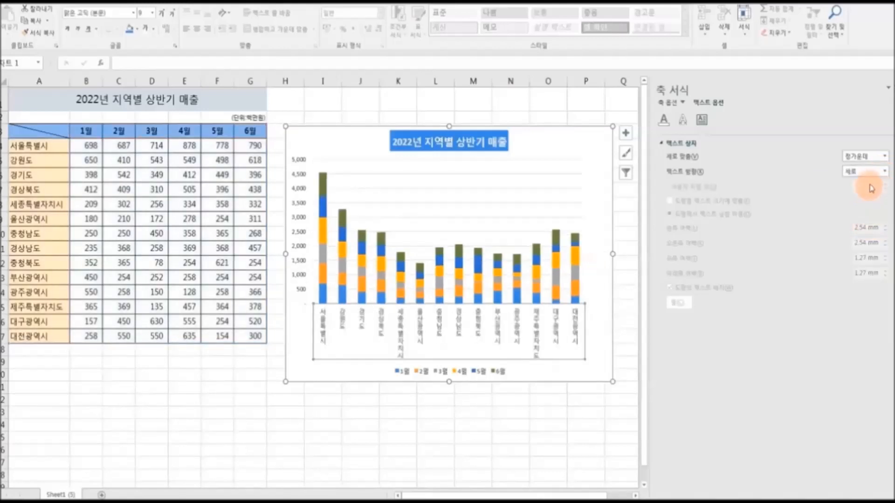
Try the stacked (스택형) text direction on the region-name axis labels and return them to vertical (세로).
click(884, 172)
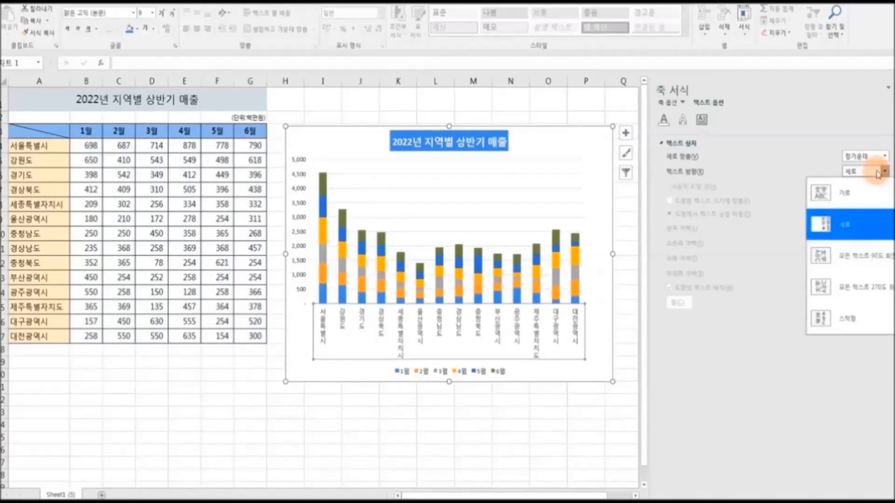
click(851, 317)
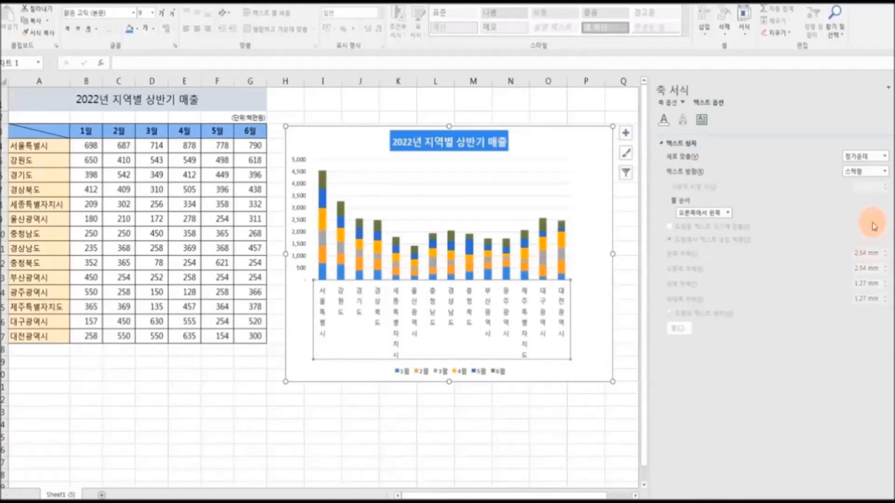
click(884, 172)
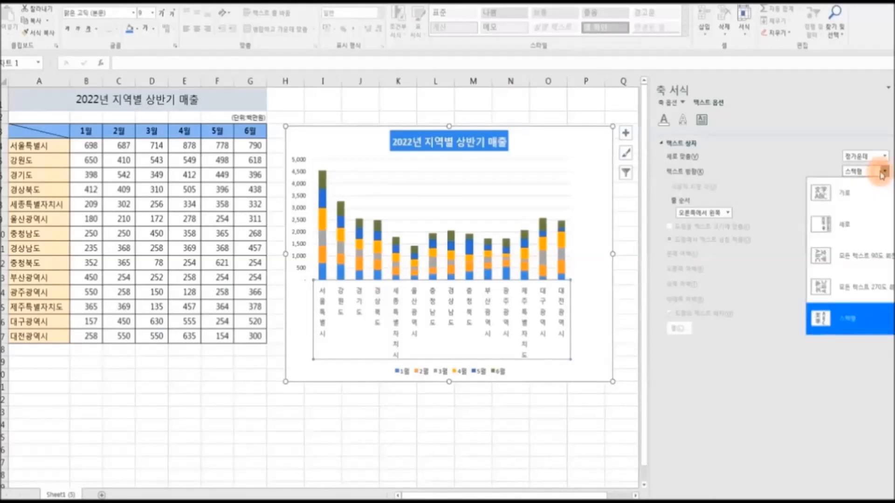
click(866, 225)
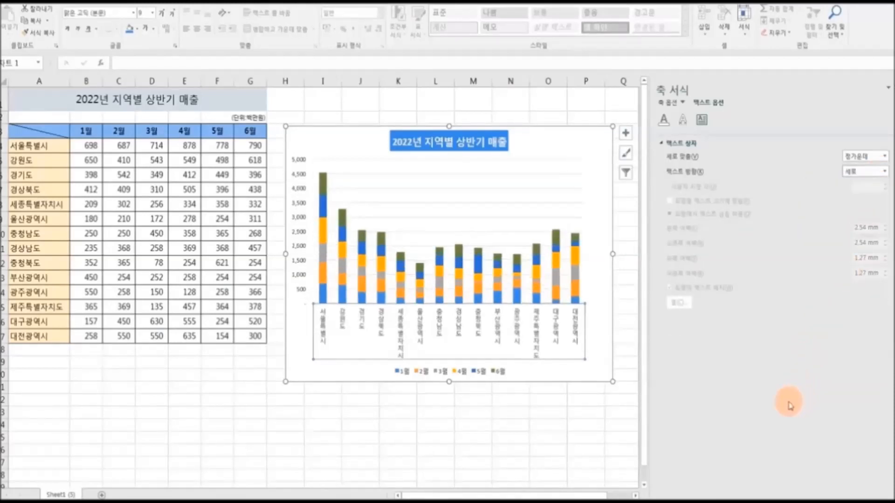
Deselect the chart and close the axis formatting settings.
click(583, 436)
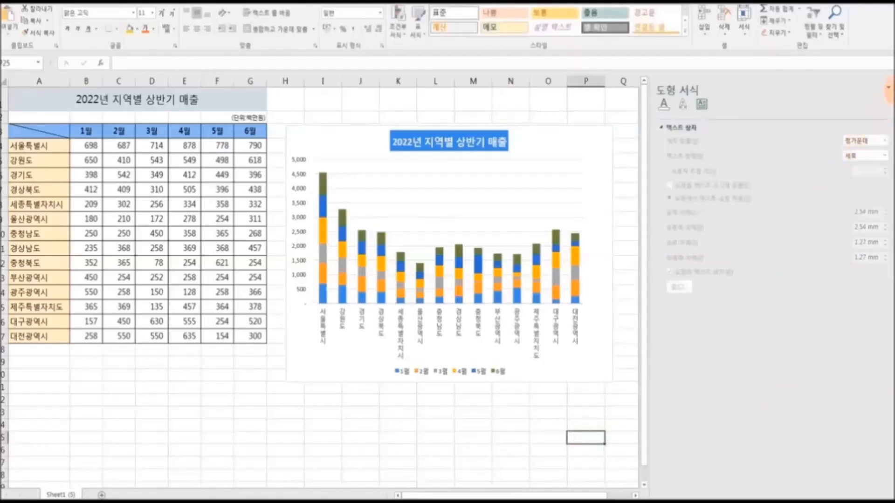
click(888, 87)
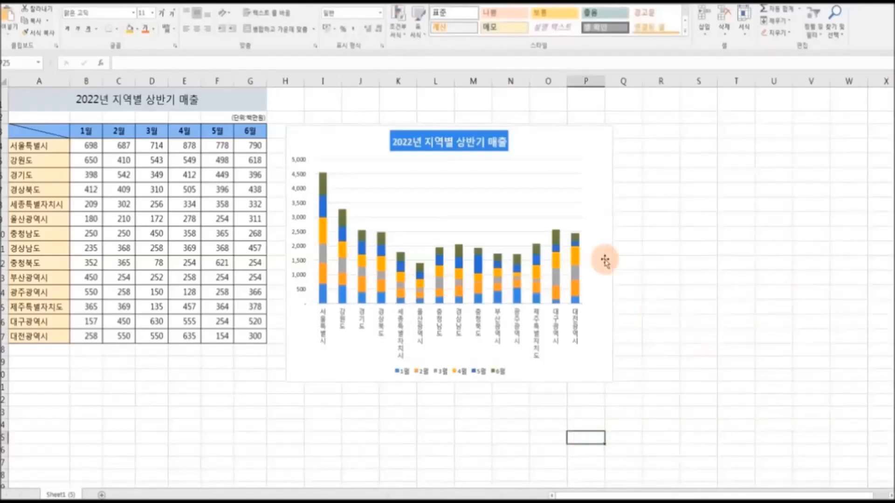
Preview a light chart style with data labels, and apply the dark-background style to the chart.
click(599, 242)
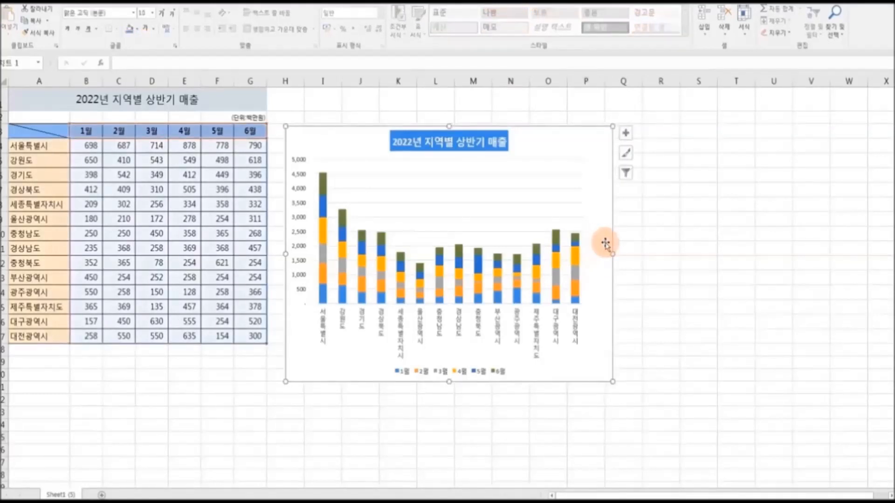
click(625, 152)
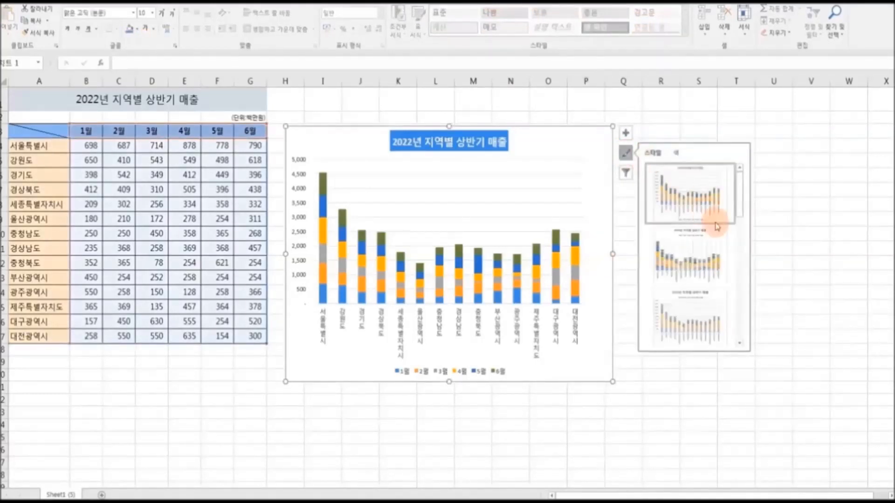
click(725, 240)
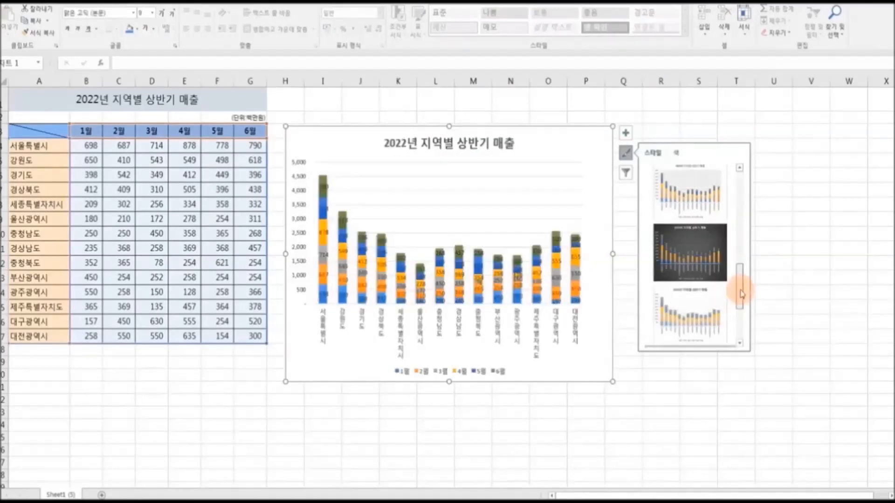
click(703, 259)
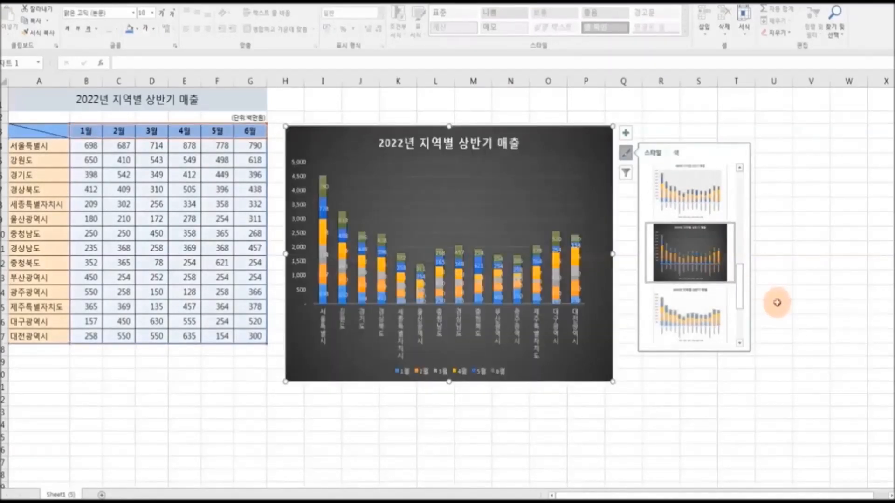
click(802, 321)
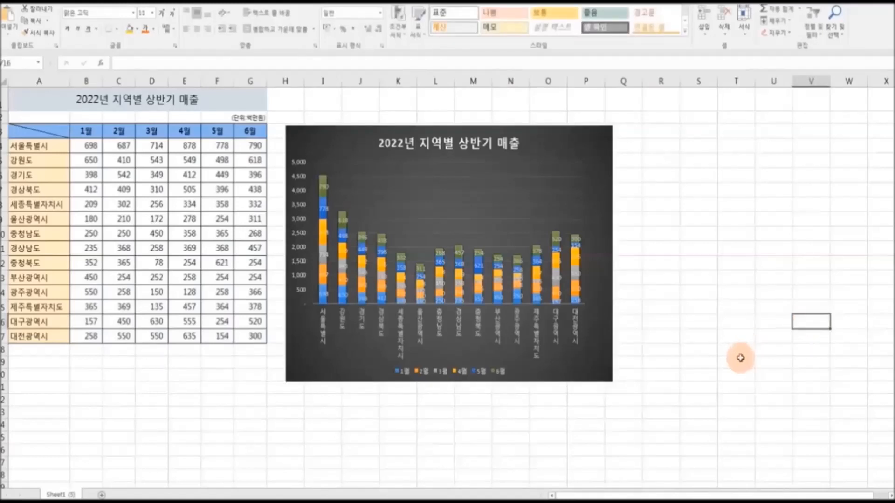
Move the dark regional sales chart up beside the table's title row, enlarge it from its lower corner, and deselect it.
click(543, 129)
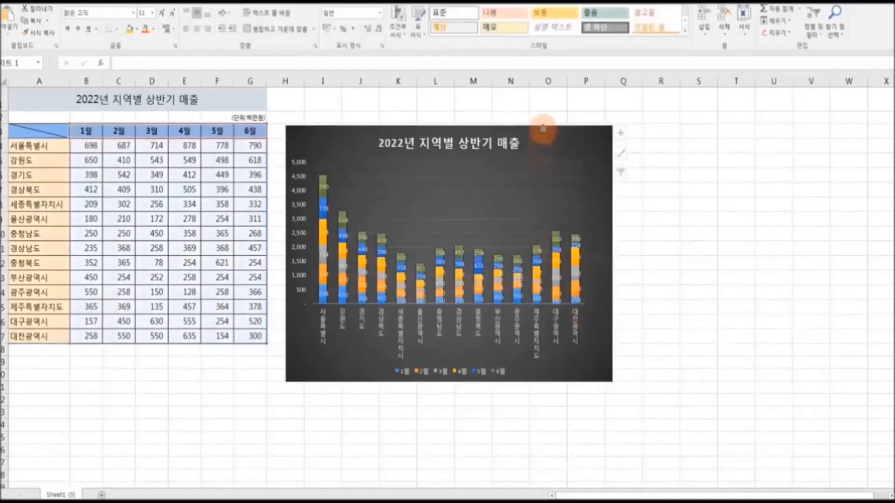
drag(543, 129, 547, 100)
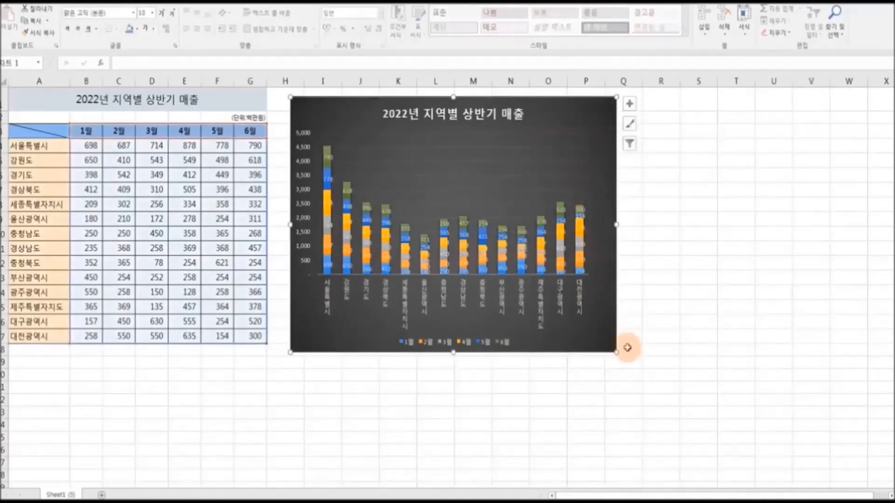
drag(615, 354, 680, 399)
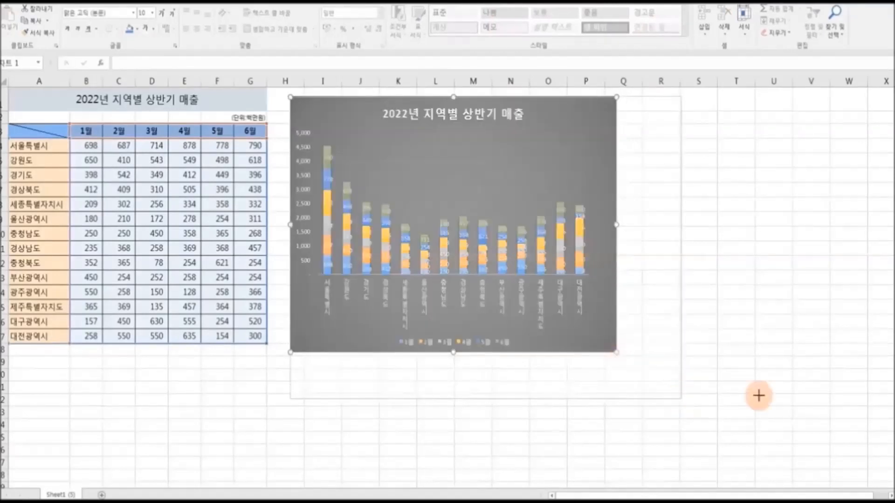
click(792, 381)
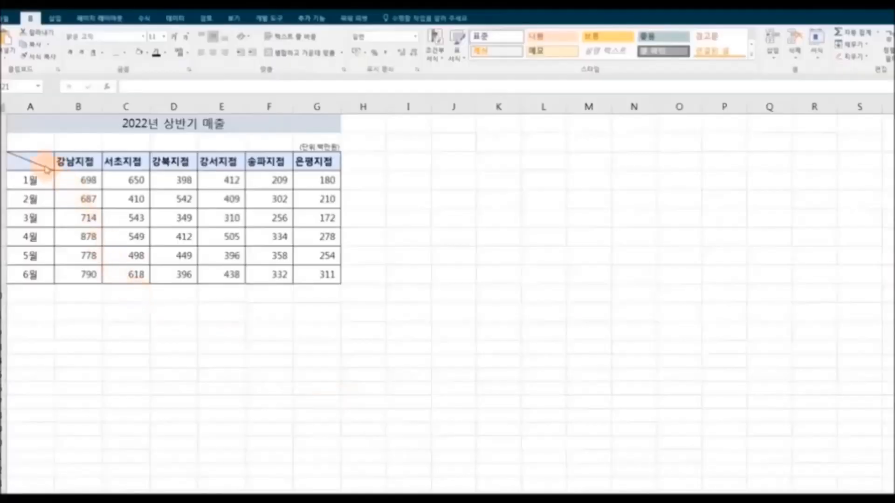
Insert a 2-D clustered column chart from the branch sales table including headers, and place it enlarged beside the table.
drag(28, 160, 310, 275)
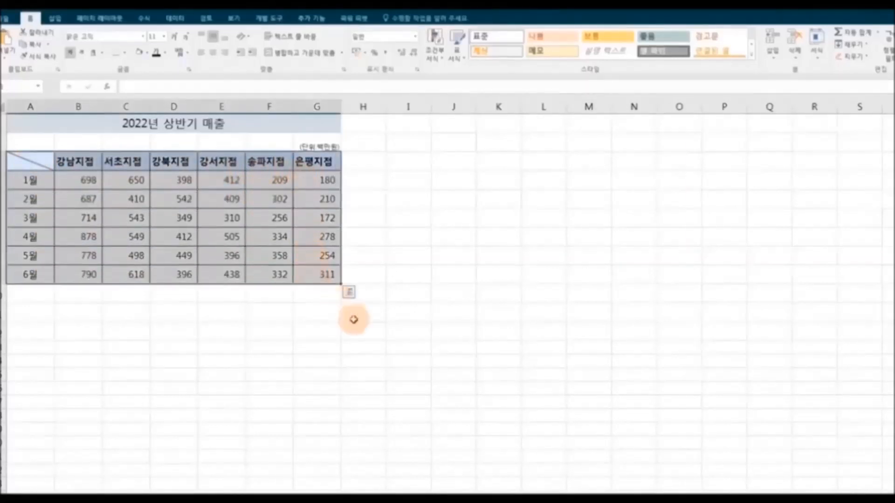
click(55, 18)
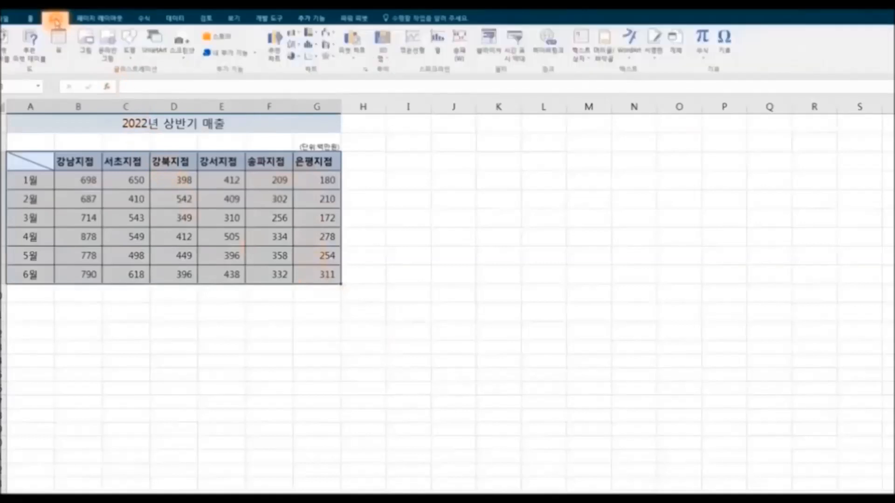
click(295, 34)
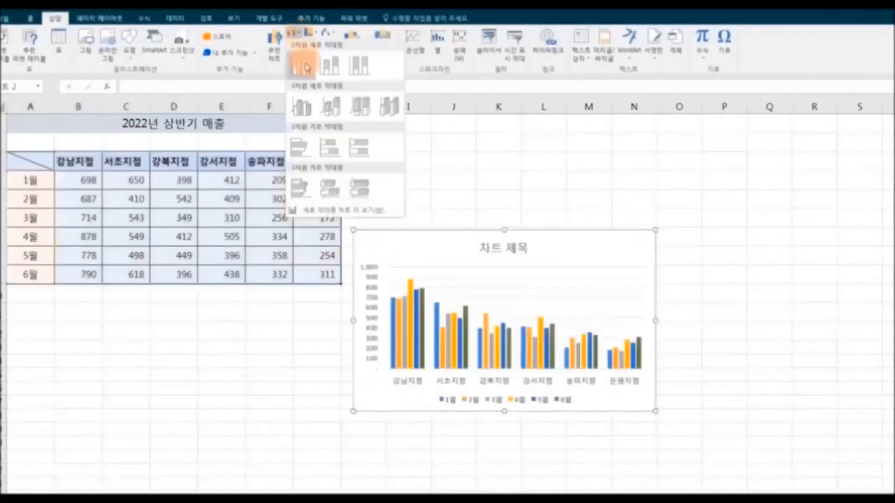
click(300, 66)
drag(419, 229, 440, 148)
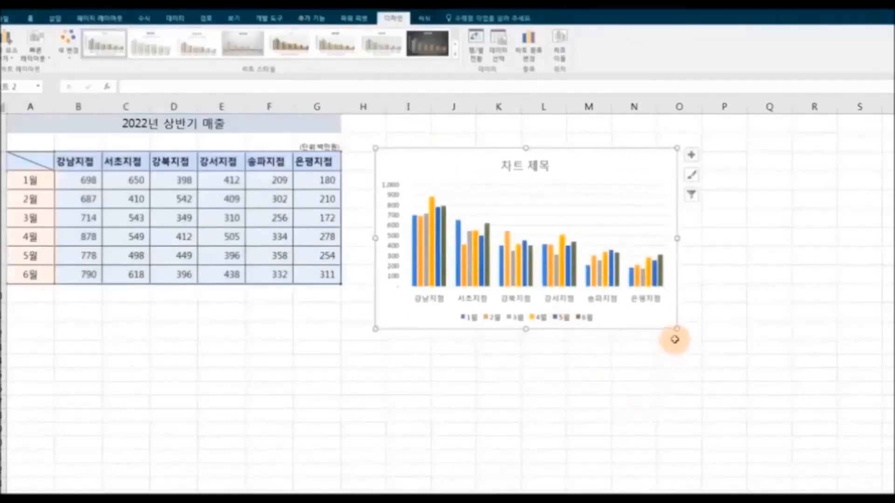
drag(677, 329, 771, 407)
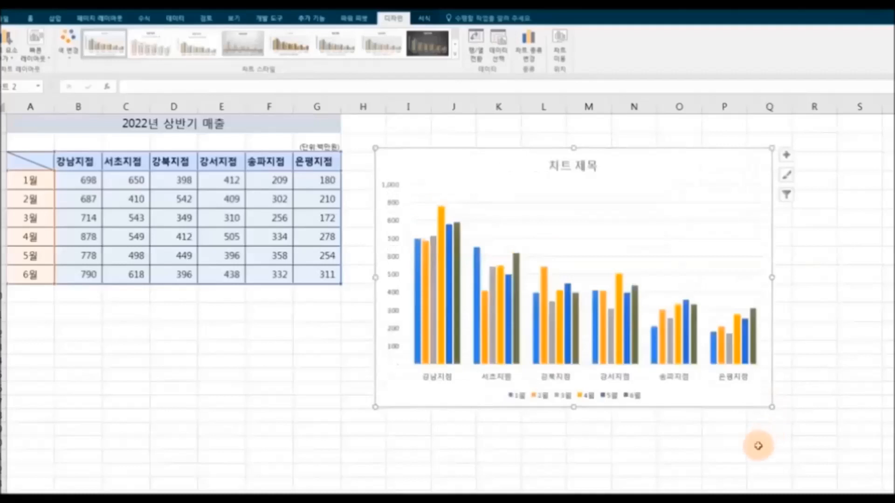
Replace the chart's placeholder title with the sheet title text 2022년 상반기 매출 copied from the merged title cell.
click(145, 129)
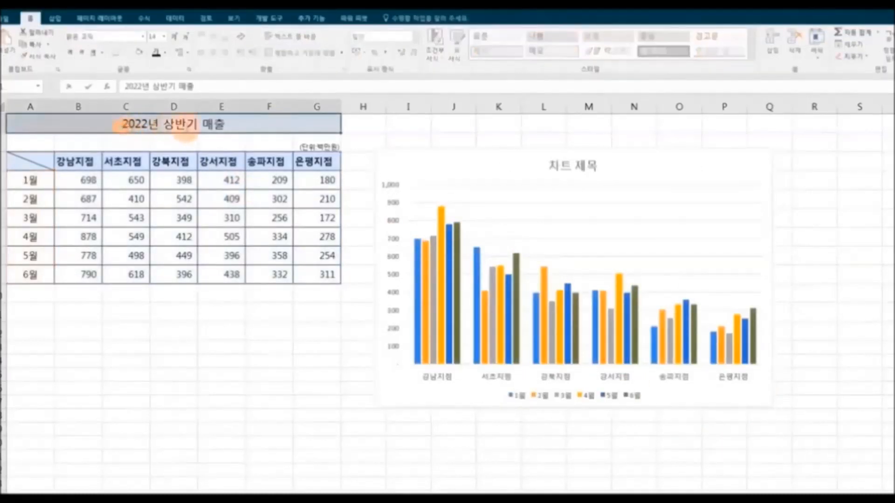
right_click(218, 125)
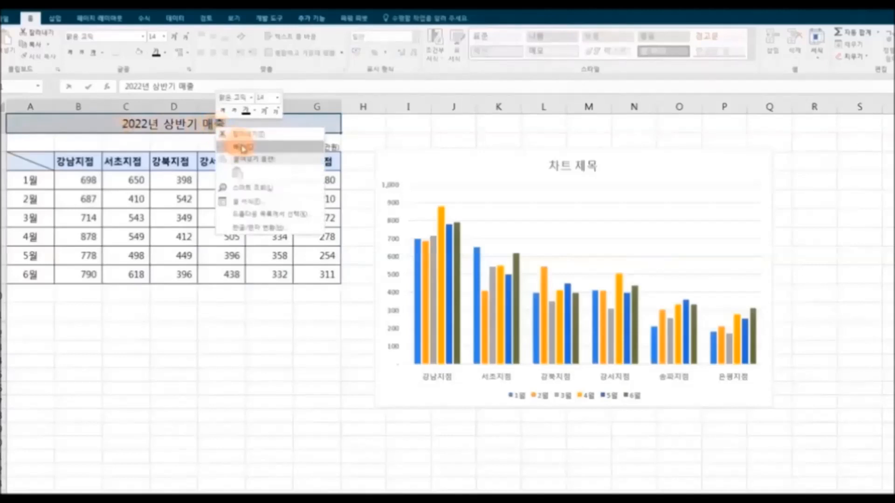
click(242, 148)
click(551, 165)
drag(549, 165, 599, 165)
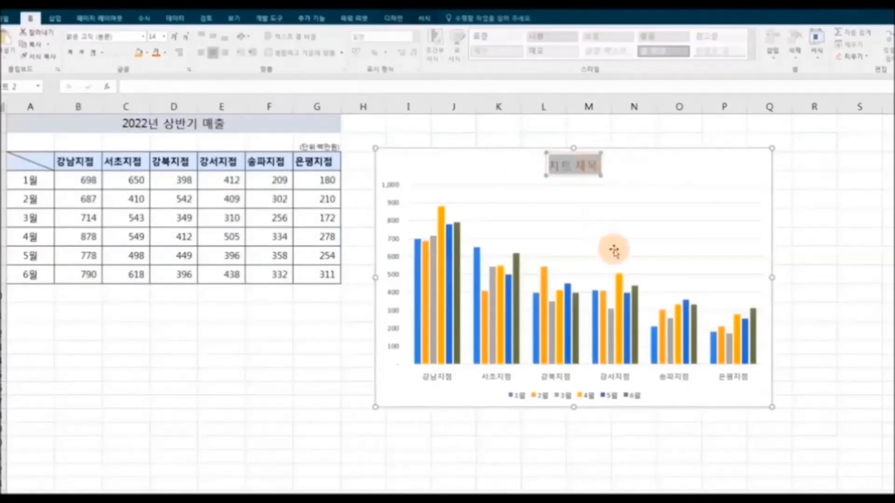
key(ctrl+v)
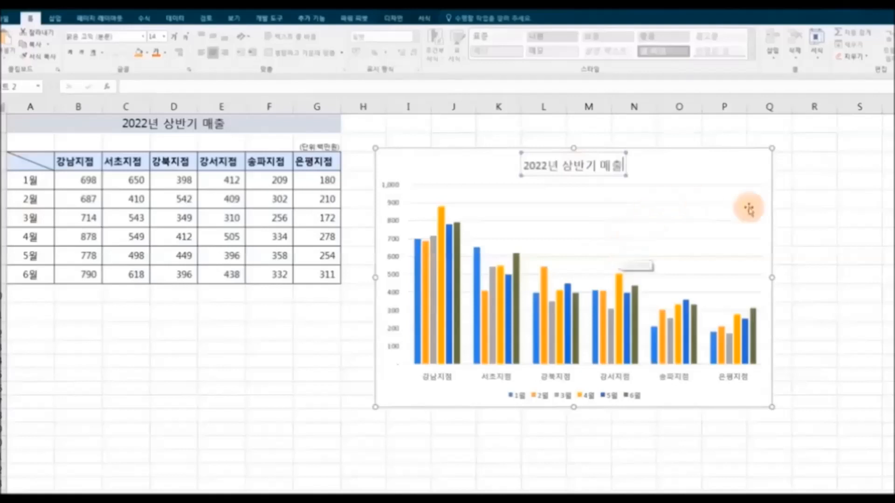
click(814, 226)
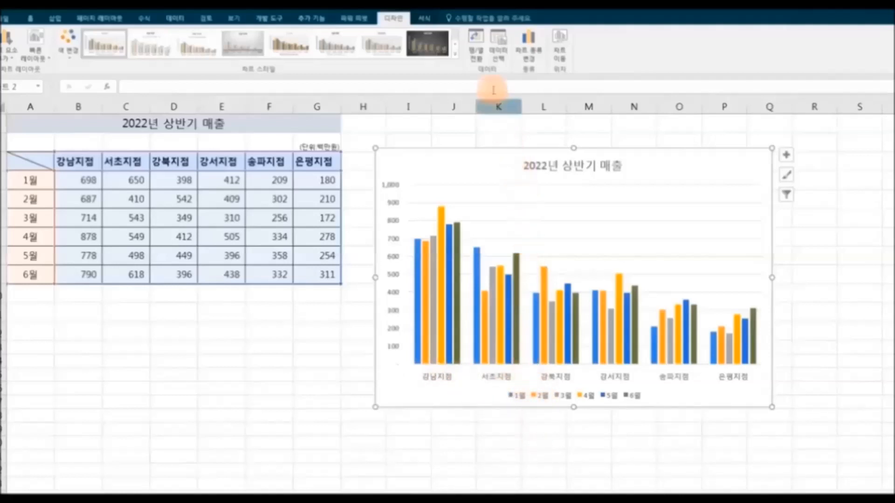
Switch the chart's rows and columns to put months on the horizontal axis, and apply the style with fading gradient columns.
click(479, 56)
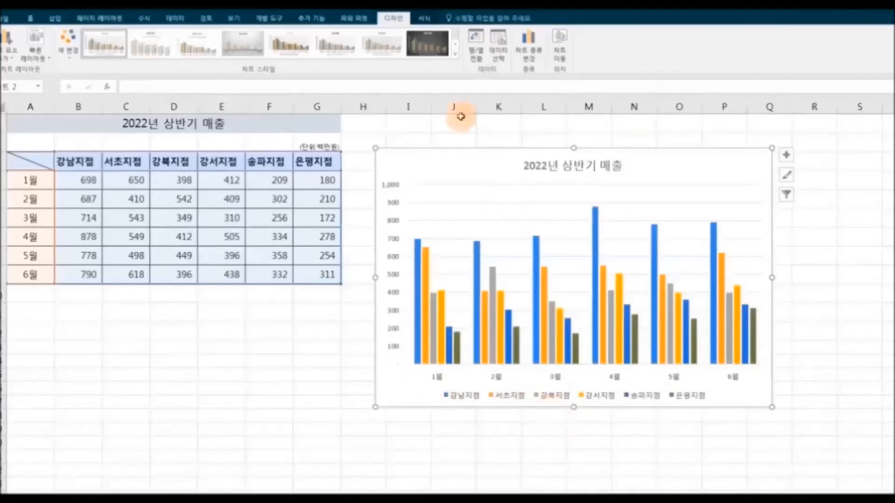
click(459, 48)
click(298, 51)
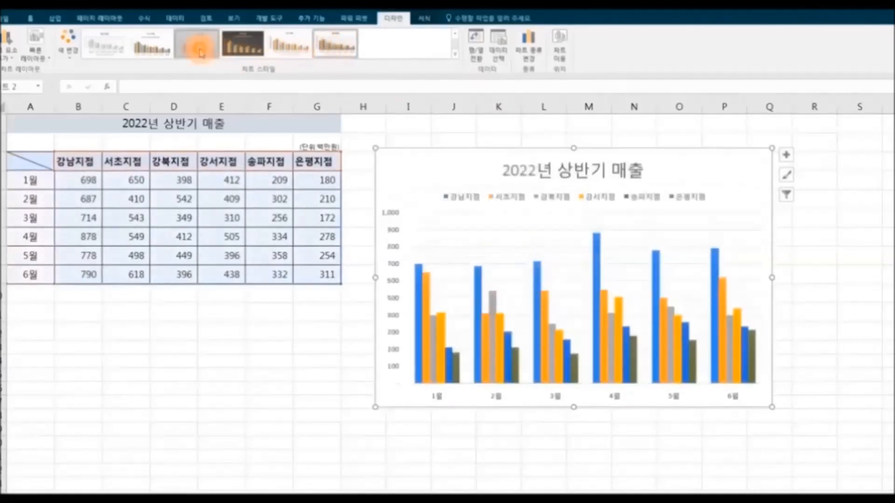
click(156, 52)
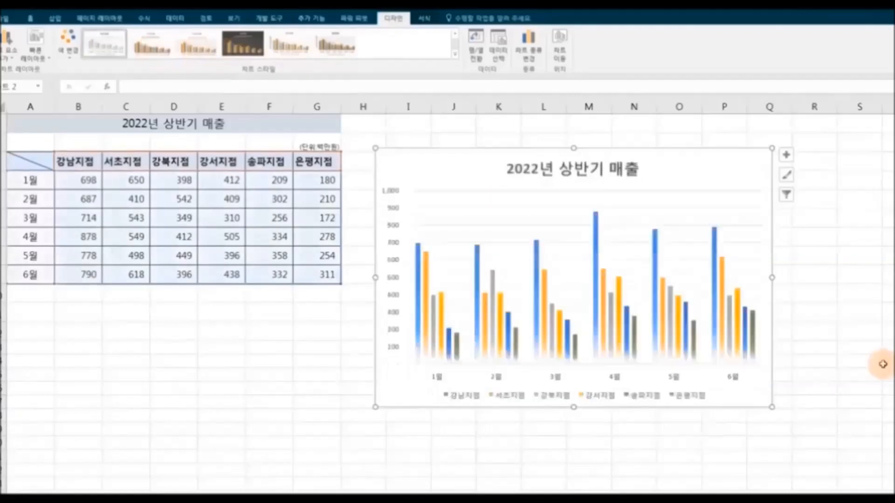
click(886, 361)
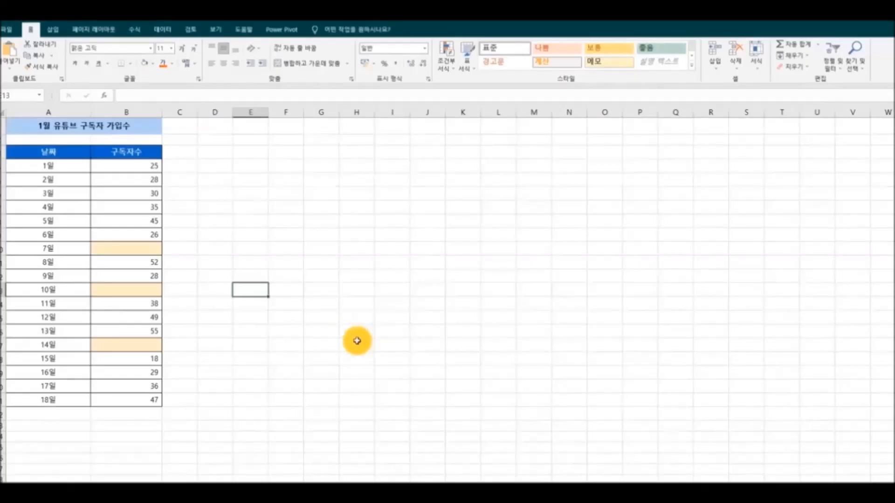
click(140, 250)
drag(140, 250, 140, 343)
click(266, 350)
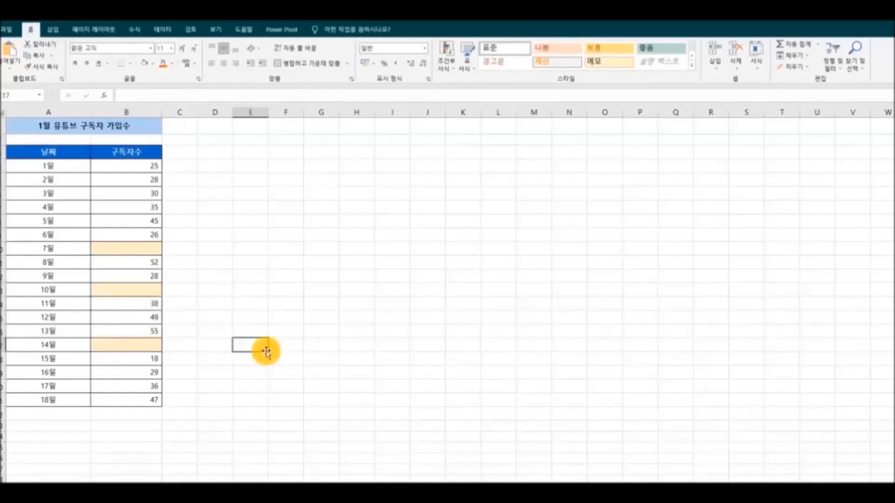
Insert the recommended line chart (꺾은선형) from the whole 날짜 and 구독자수 table.
drag(35, 155, 120, 401)
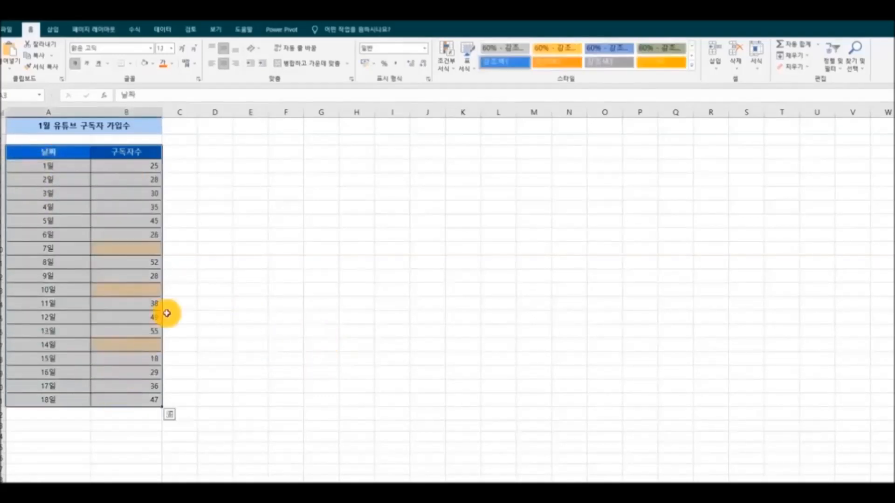
click(53, 29)
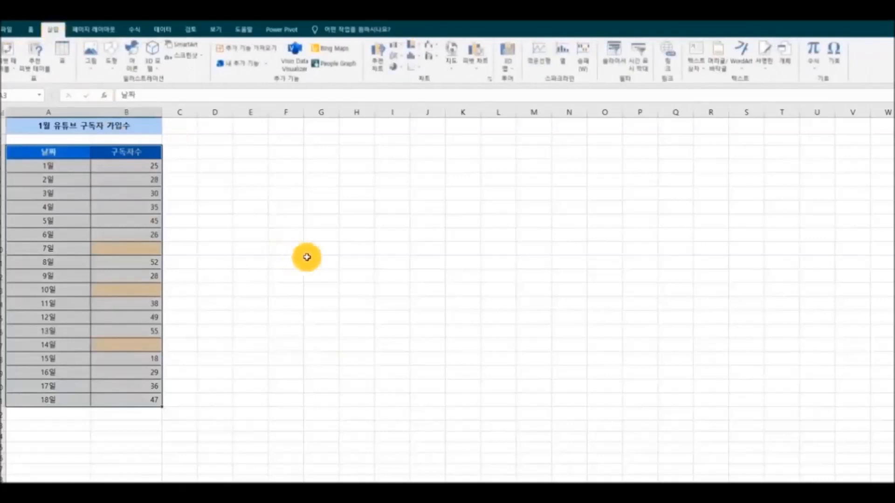
click(377, 55)
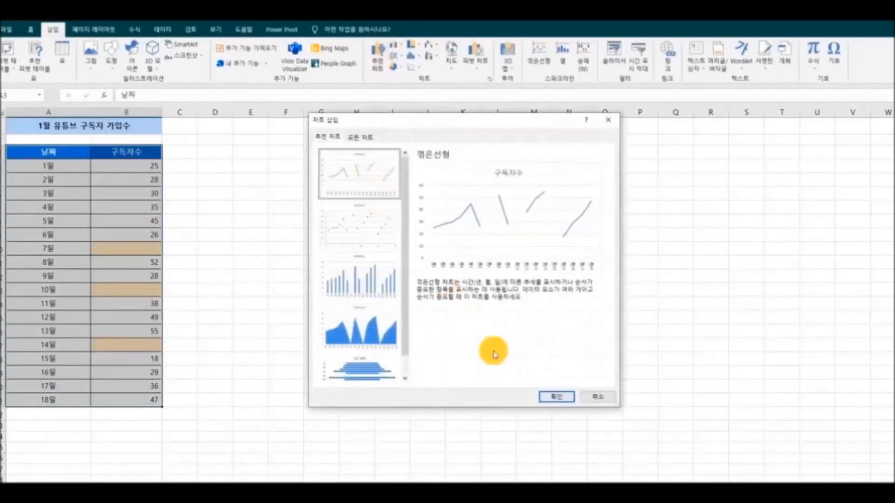
click(546, 396)
Place the subscriber line chart enlarged beside the table, and apply the chart style that shows data labels on the line.
drag(406, 238, 251, 150)
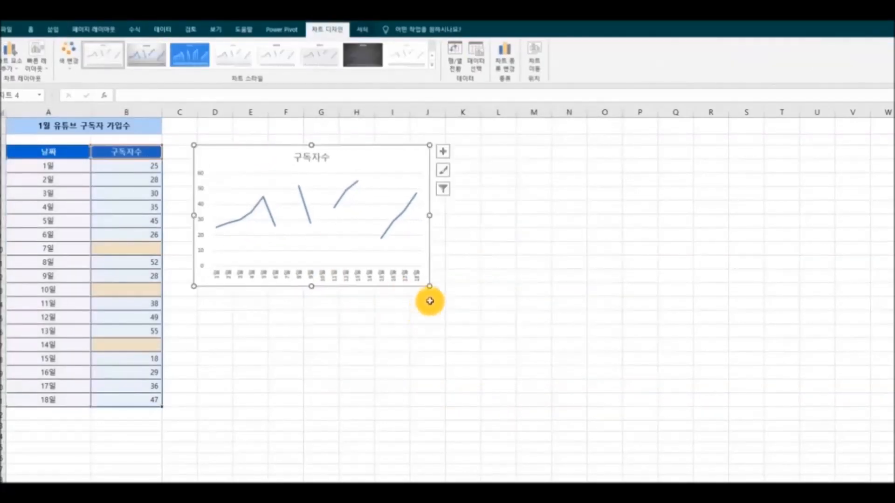
drag(431, 287, 626, 434)
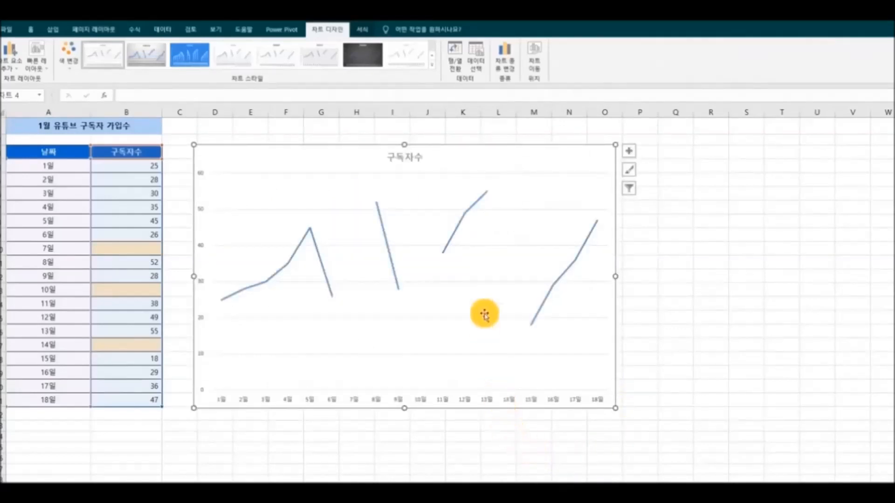
click(412, 55)
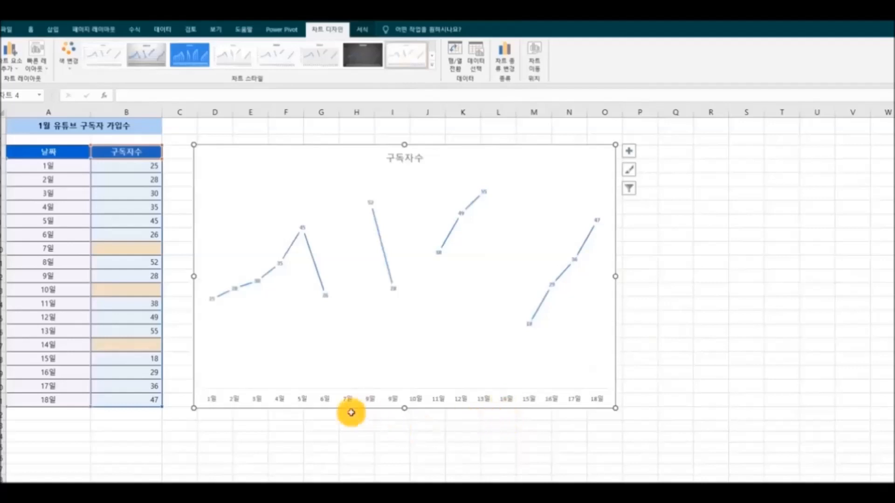
click(361, 453)
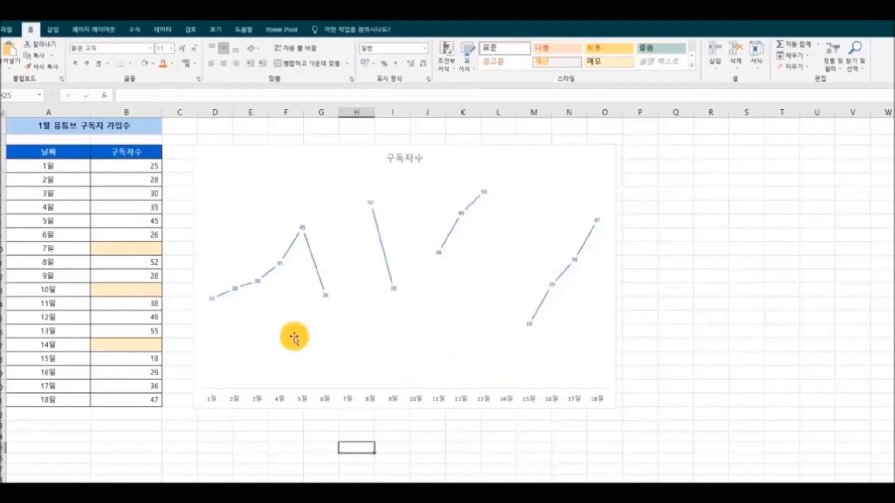
Enter 0 in the empty 구독자수 cells for 7일, 10일 and 14일.
click(147, 251)
text(0)
click(140, 290)
text(00)
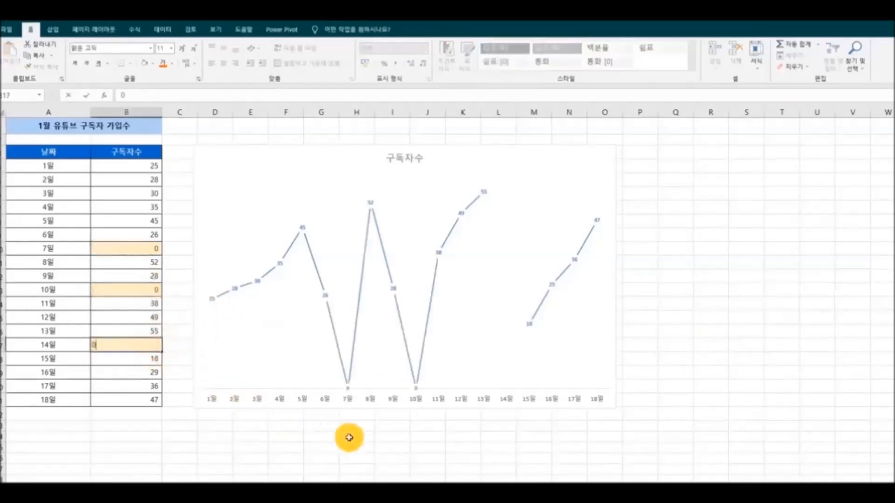
click(392, 456)
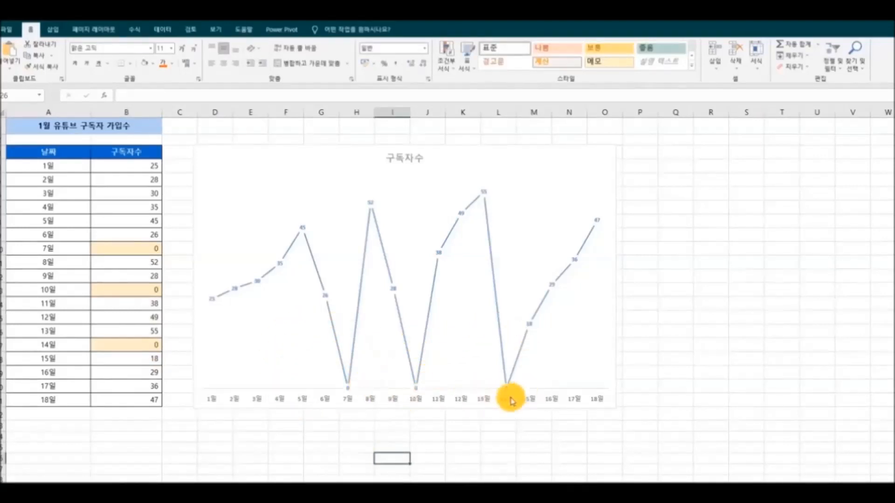
Clear the zeros from the 구독자수 cells for 7일, 10일 and 14일.
click(129, 250)
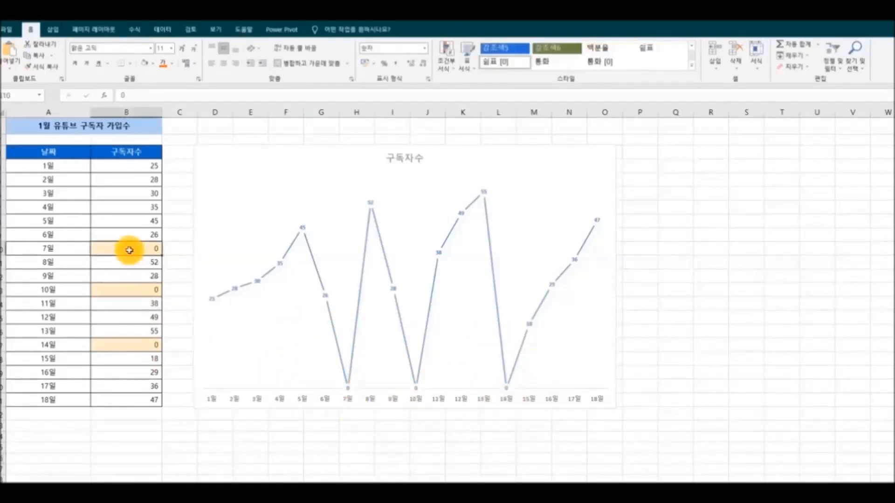
key(Delete)
click(134, 288)
key(Delete)
click(144, 344)
key(Delete)
click(285, 448)
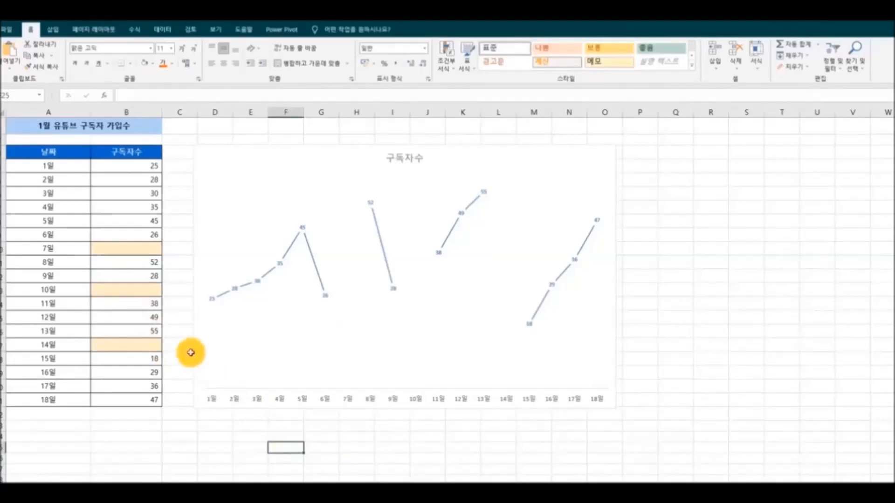
Enter the formula =NA() in the empty 구독자수 cell for 7일.
drag(134, 250, 155, 311)
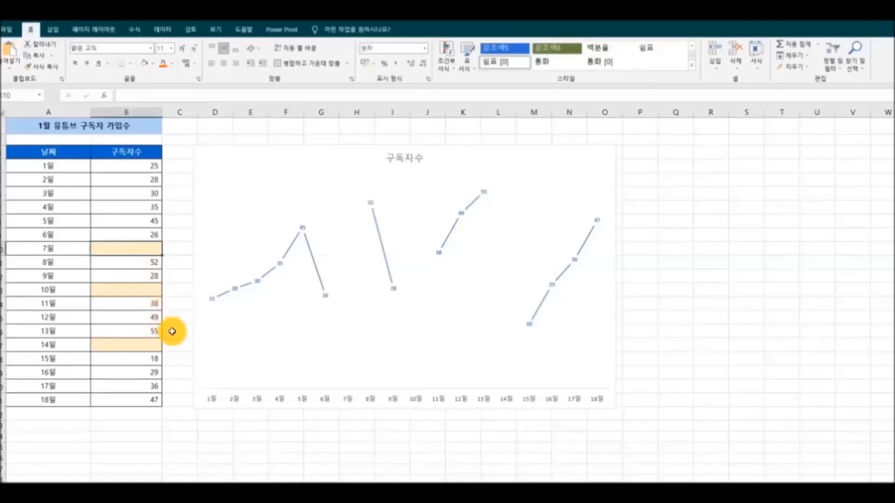
text(=na)
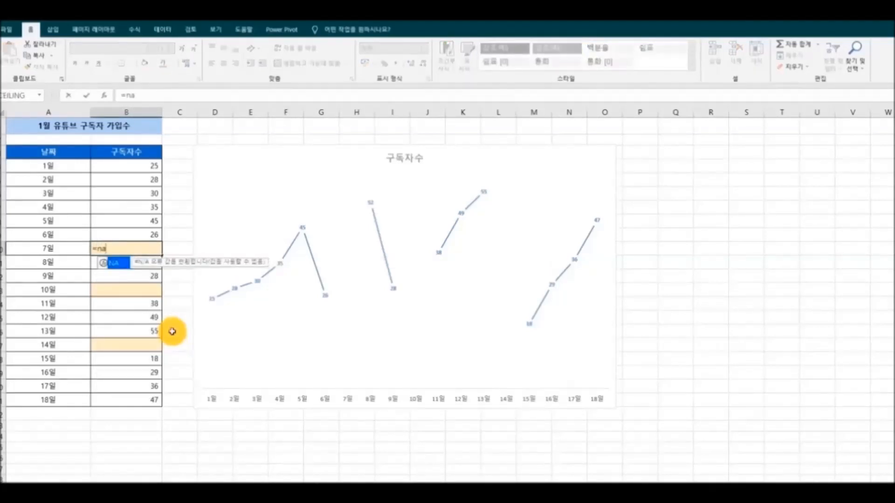
text(())
key(Return)
Copy the =NA() formula from the 7일 구독자수 cell into the empty 10일 and 14일 cells.
click(146, 248)
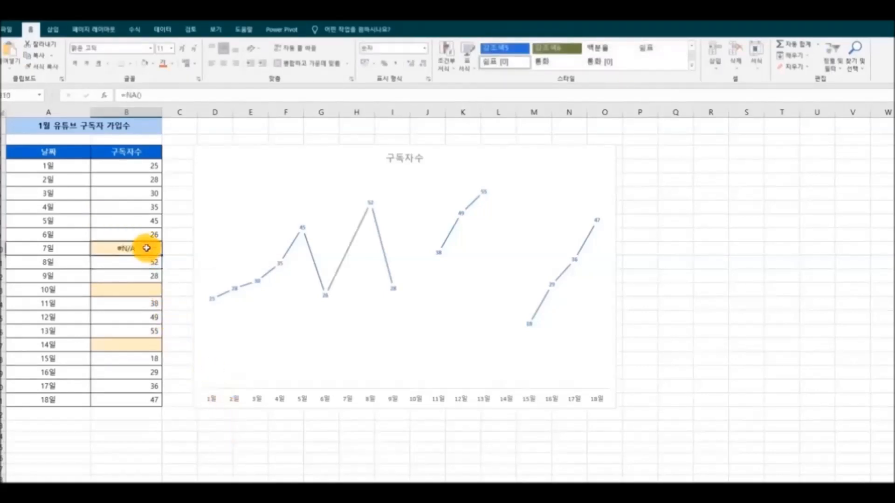
right_click(146, 247)
click(185, 282)
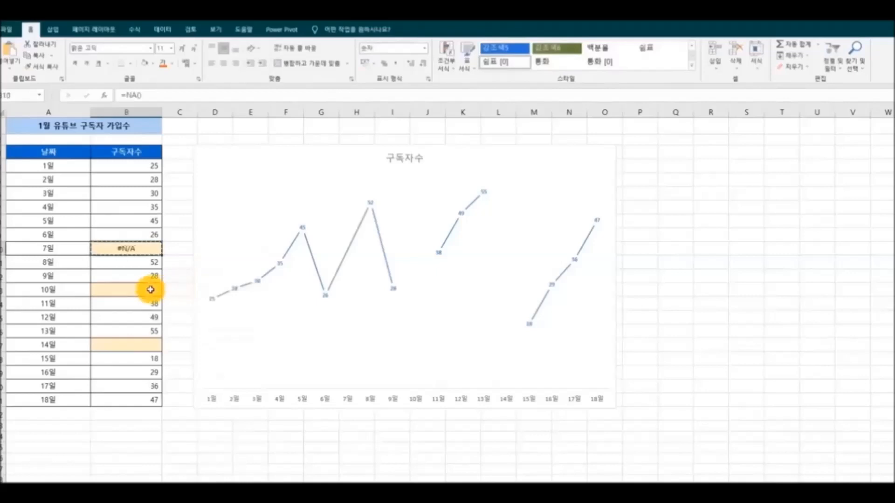
ctrl+click(147, 292)
ctrl+click(154, 346)
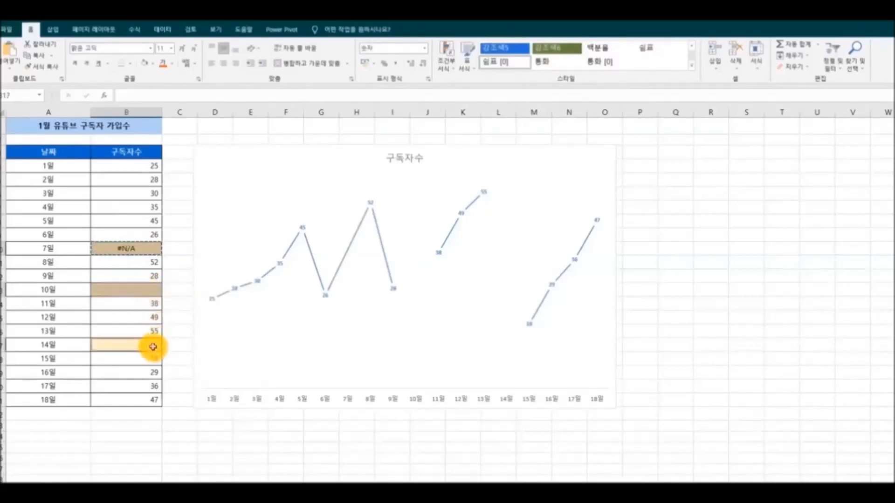
key(ctrl+v)
click(284, 471)
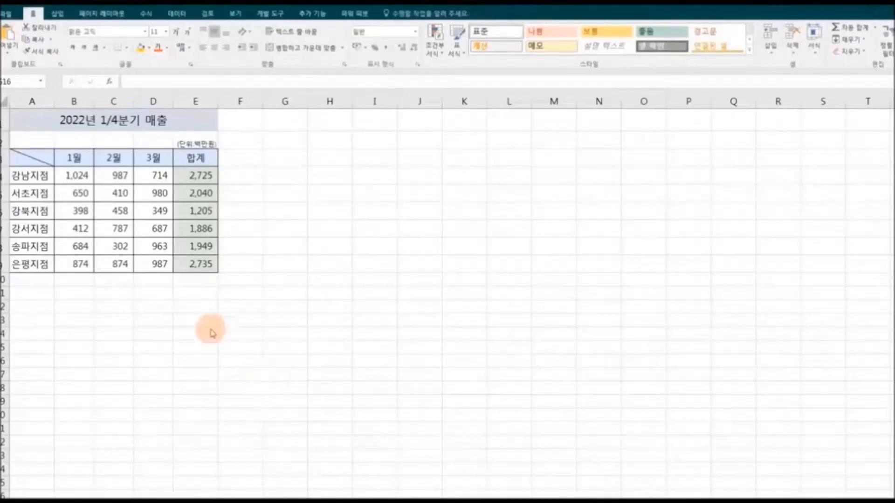
Insert a 2-D clustered column chart from the whole branch sales table, including 합계, and place it enlarged beside the table.
click(24, 156)
drag(24, 156, 198, 268)
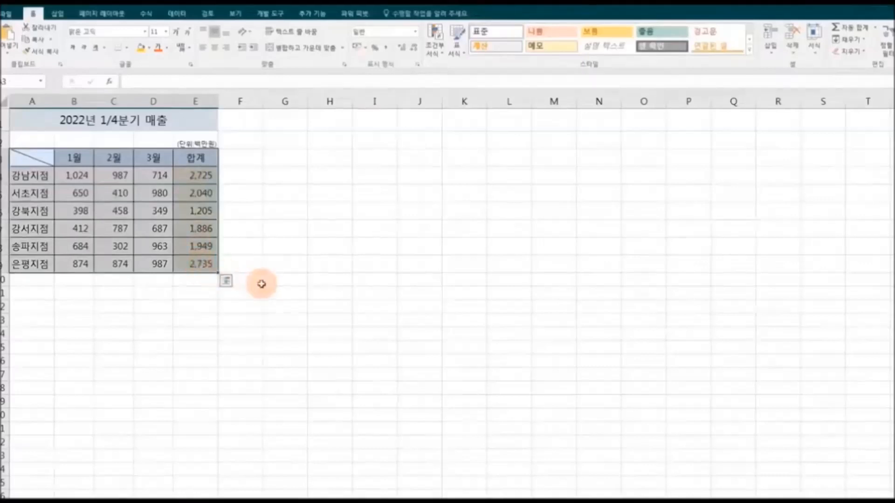
click(58, 15)
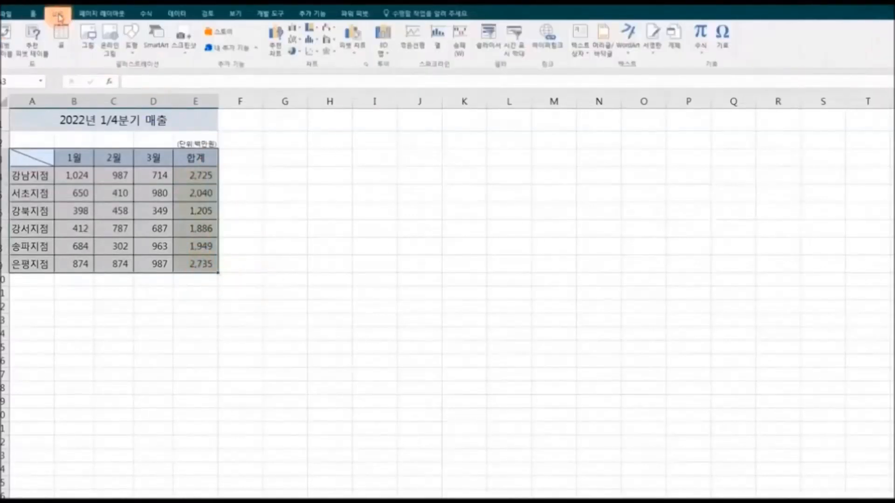
click(300, 35)
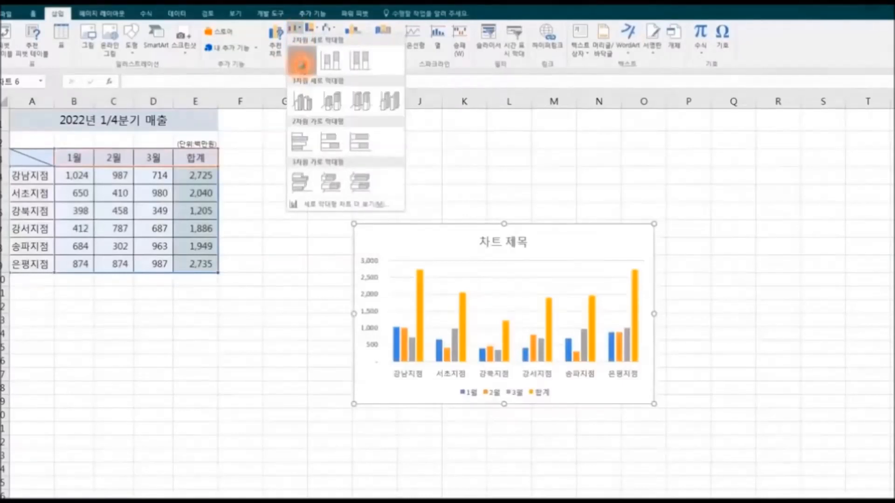
click(300, 70)
drag(389, 226, 267, 141)
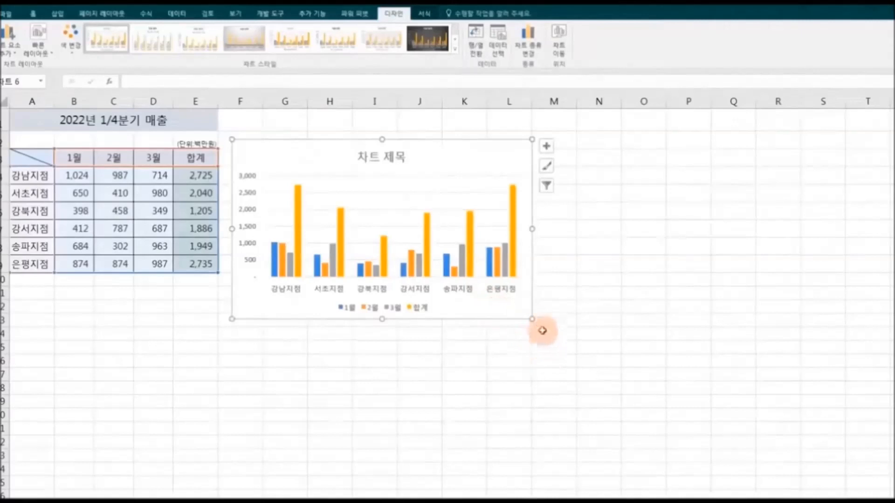
drag(540, 329, 643, 397)
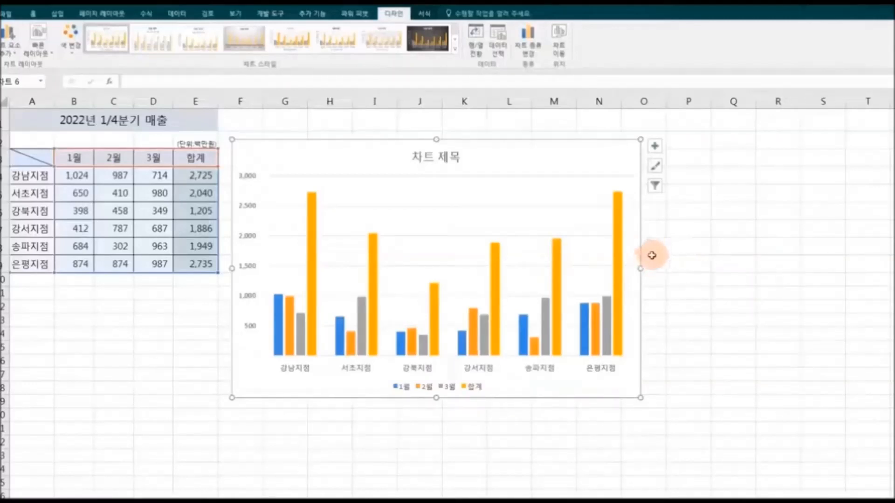
Switch the chart type to a combo (콤보) and set the 3월 series to 묶은 세로 막대형.
click(536, 57)
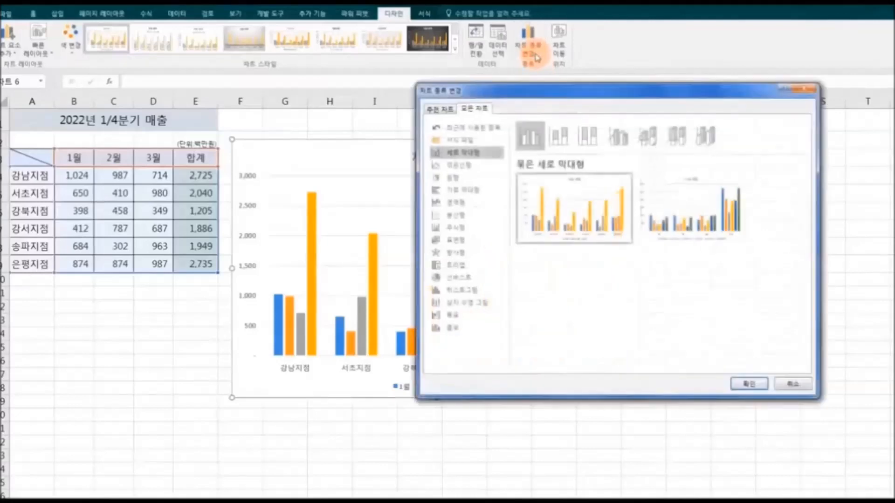
click(486, 327)
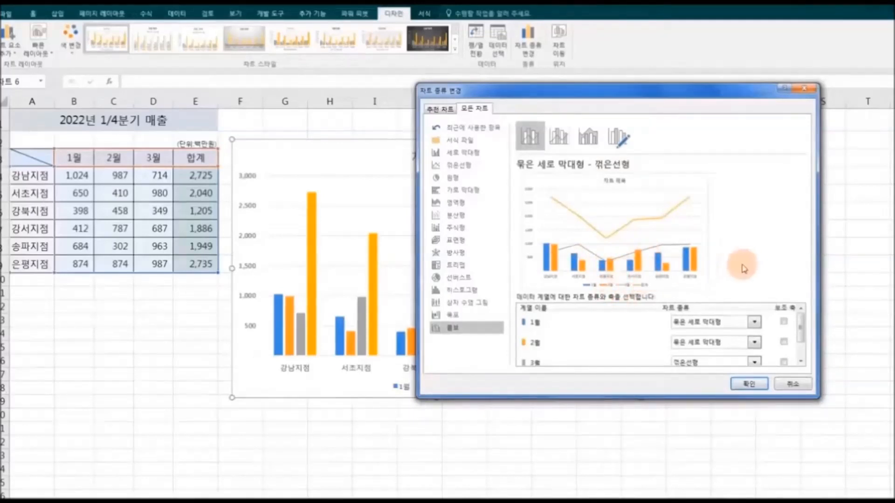
drag(798, 327, 798, 337)
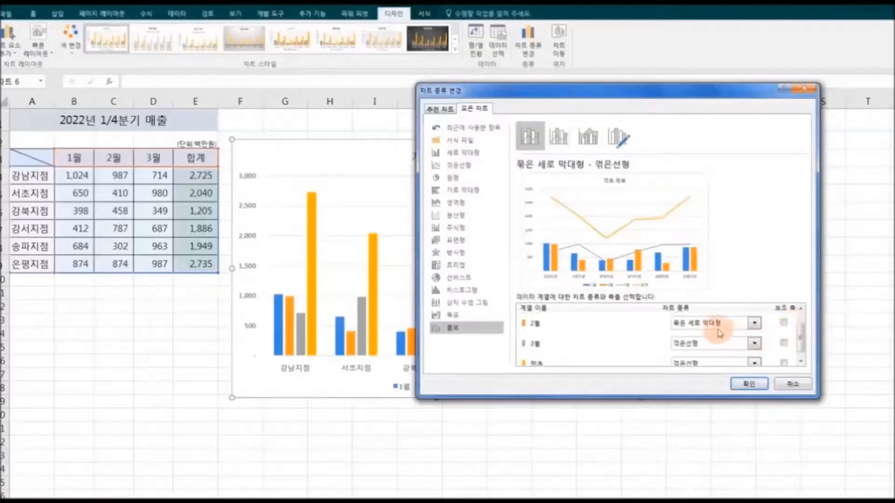
click(753, 344)
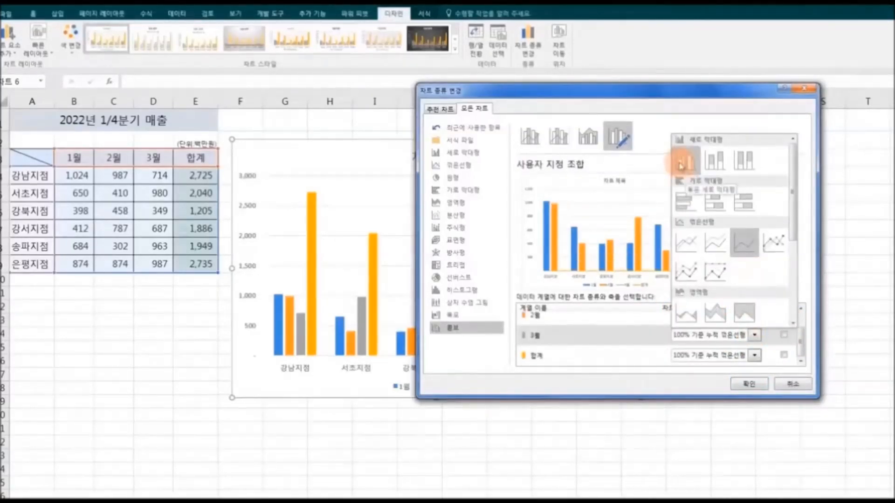
click(682, 163)
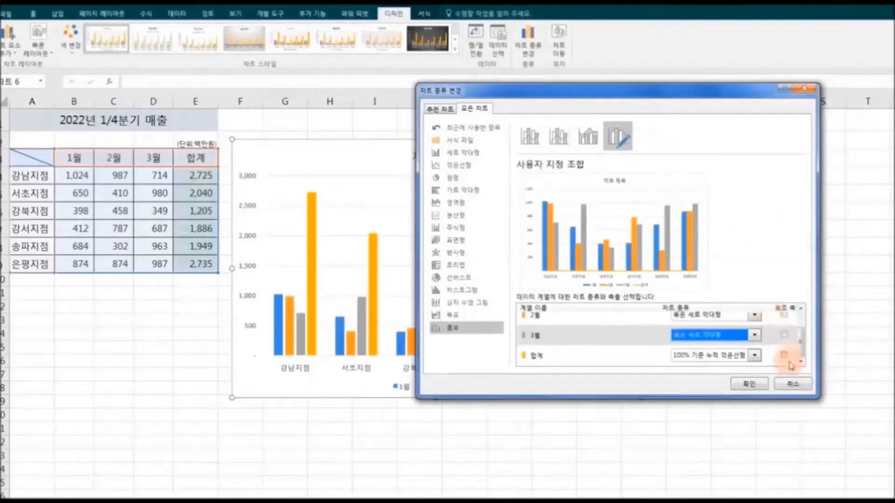
Set the 합계 series to 표식이 있는 꺾은선형 and apply the combo chart.
mouse_move(801, 347)
mouse_down()
mouse_move(802, 331)
mouse_move(802, 350)
mouse_up()
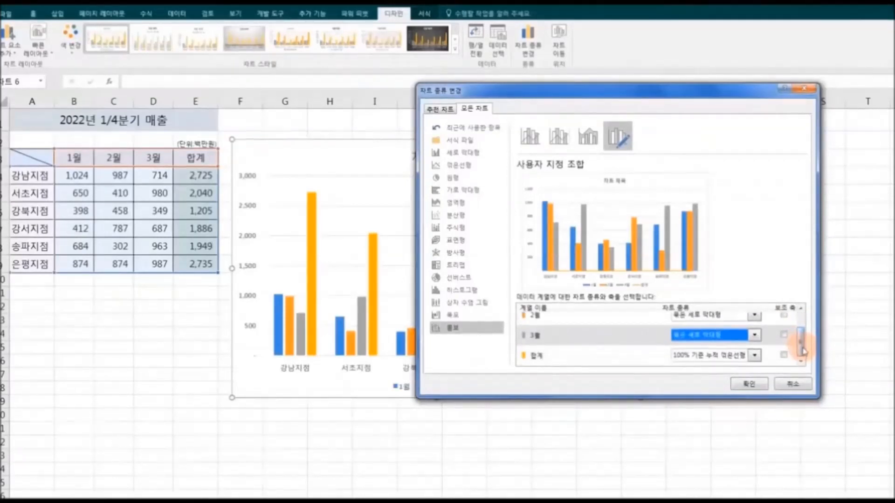
click(755, 356)
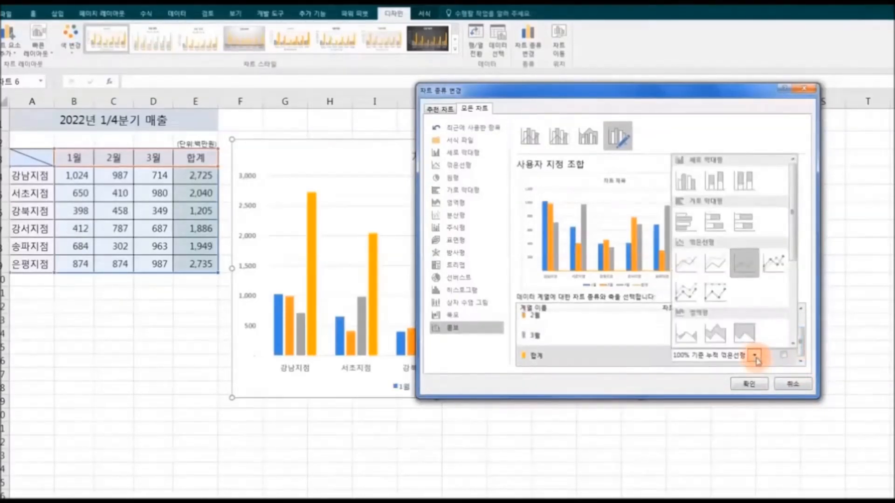
click(773, 262)
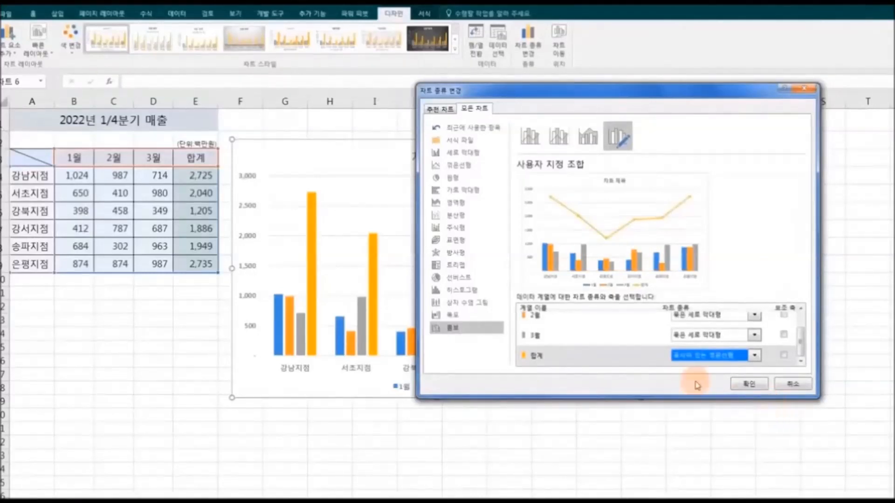
click(748, 384)
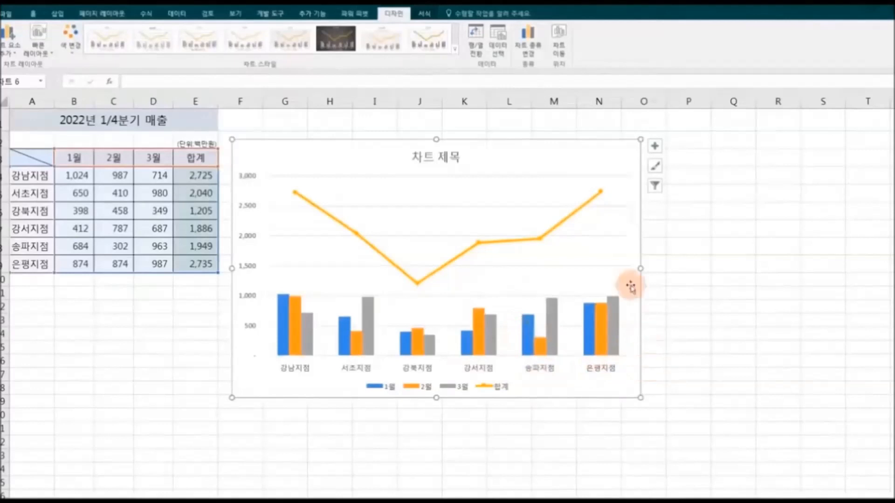
Plot the 합계 series of the combo chart on the secondary axis.
click(540, 61)
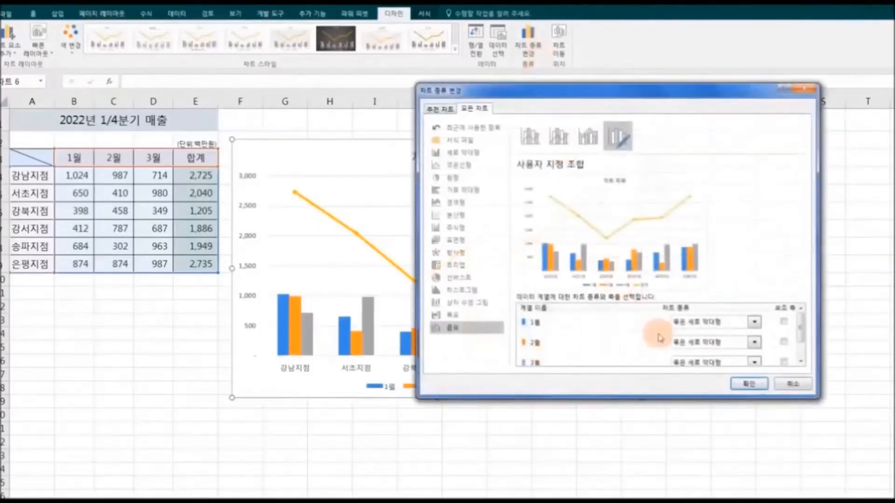
drag(802, 334, 799, 350)
click(784, 355)
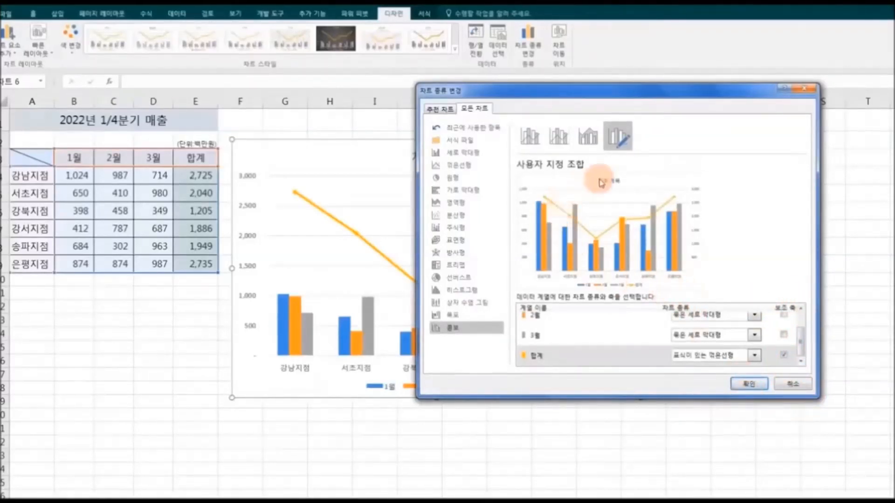
click(759, 384)
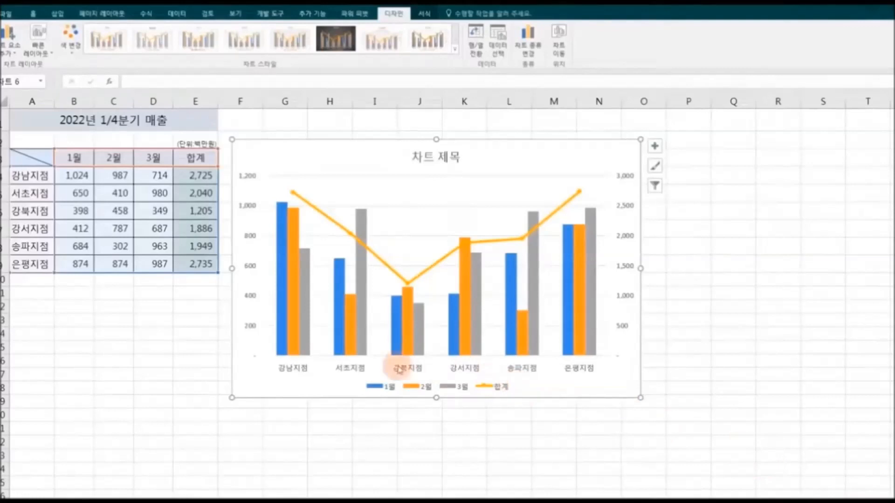
Replace the placeholder chart title with the table's heading text, 2022년 1/4분기 매출.
click(177, 121)
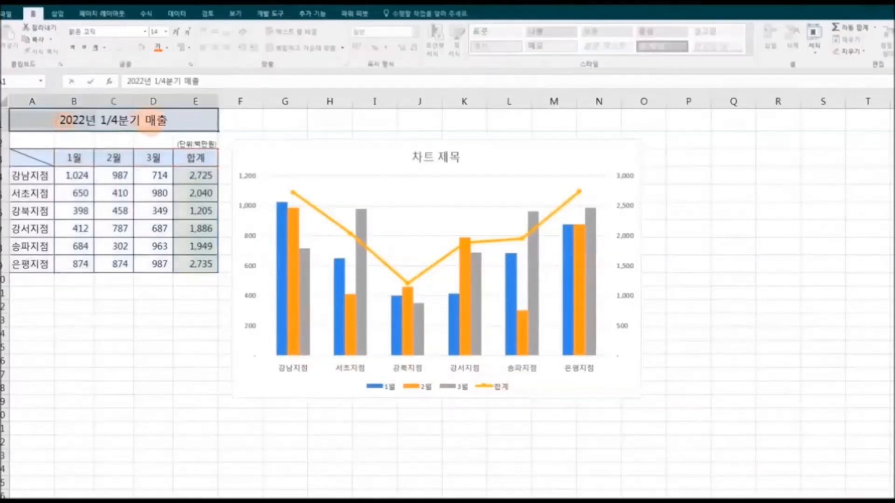
right_click(142, 120)
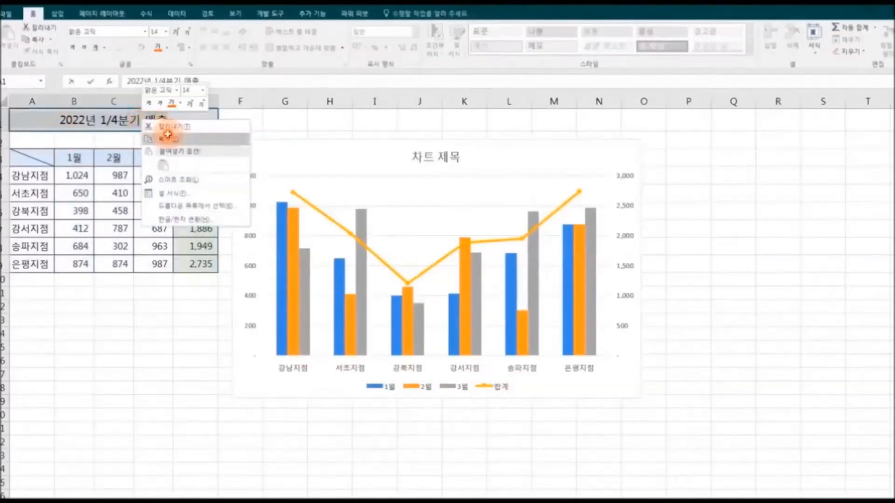
click(410, 156)
click(410, 156)
drag(410, 157, 465, 160)
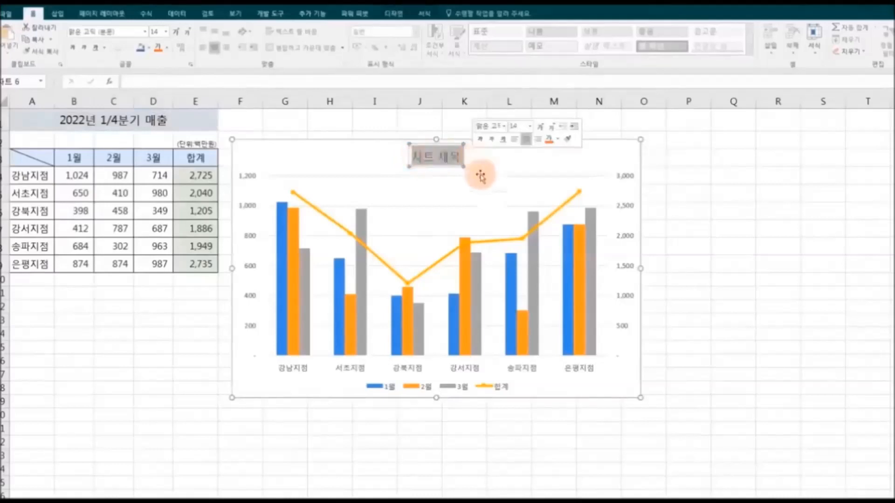
text(2022년 1/4분기 매출)
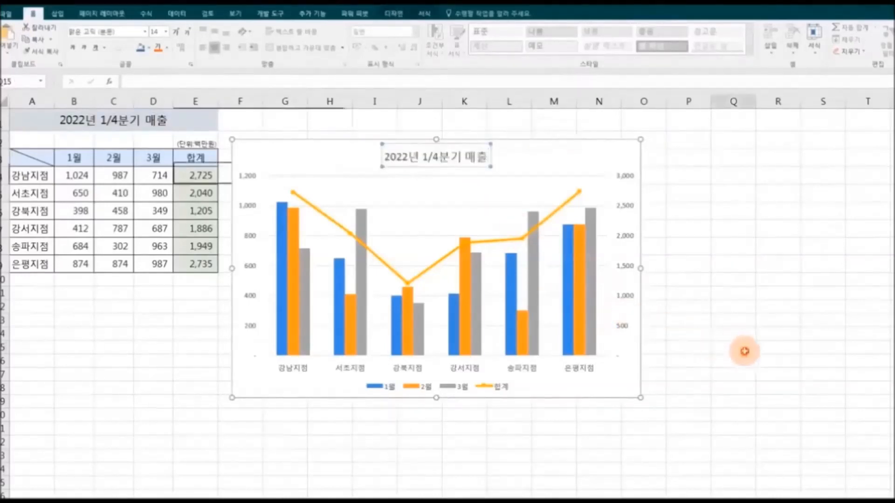
click(739, 348)
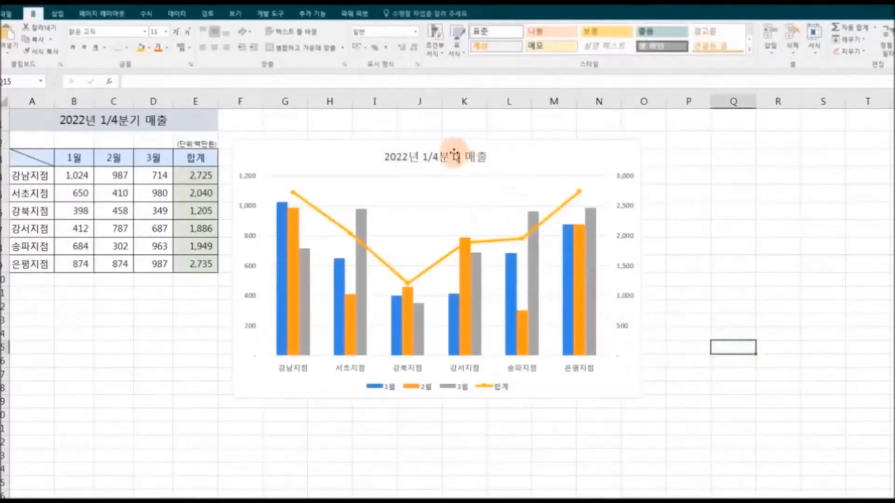
Apply a theme style with a solid blue fill and white text to the chart title.
click(383, 158)
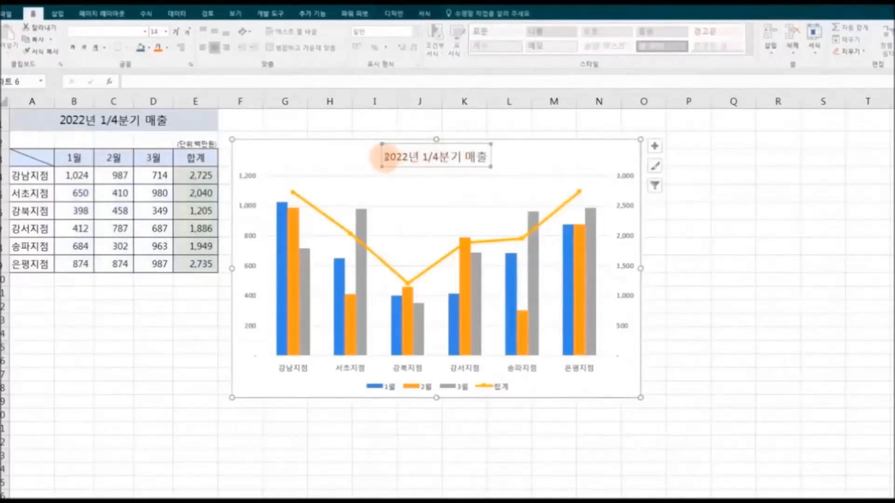
click(421, 167)
right_click(422, 167)
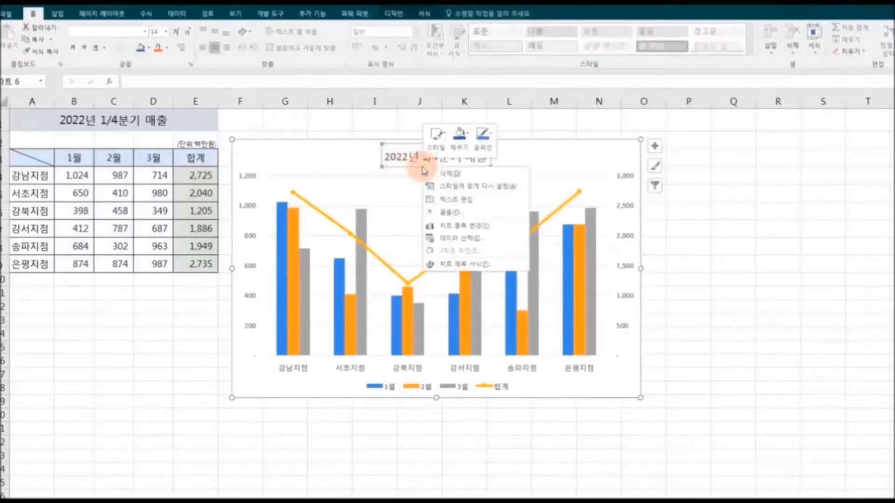
click(435, 140)
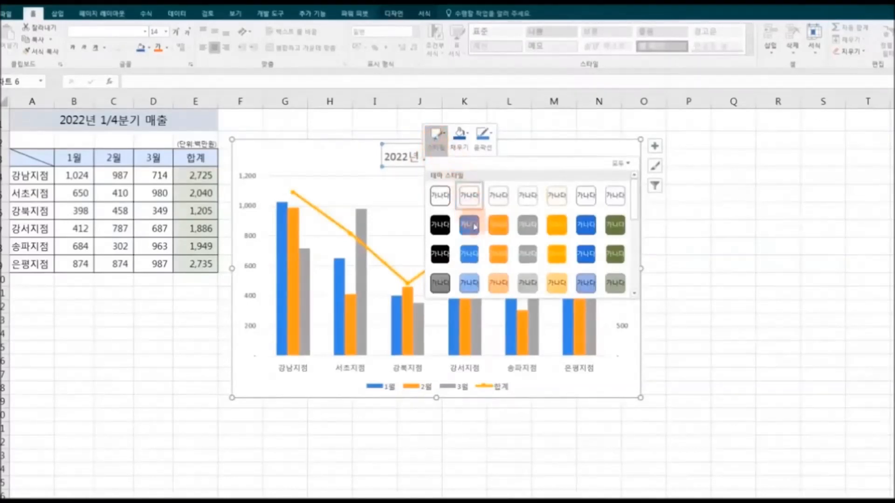
click(469, 253)
click(752, 284)
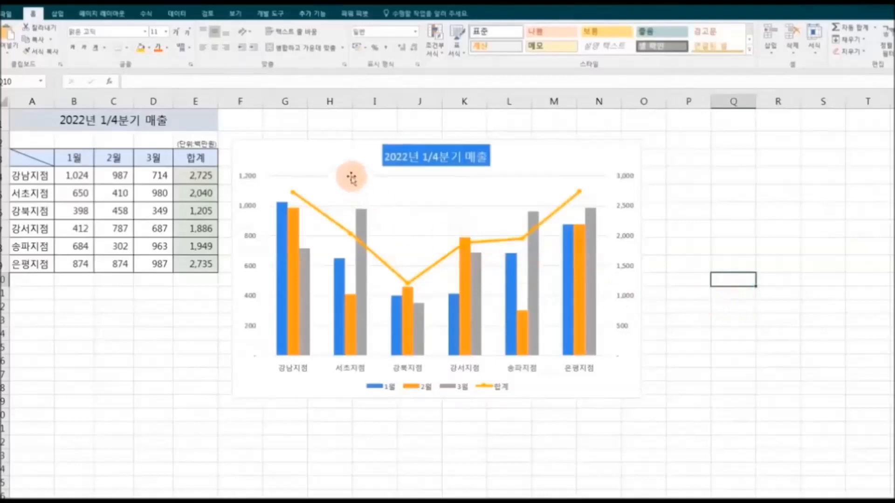
Move the combo chart over the table to the sheet's upper-left corner and enlarge it to about column L, row 21.
mouse_move(343, 144)
mouse_down()
mouse_move(209, 134)
mouse_move(124, 120)
mouse_move(120, 110)
mouse_up()
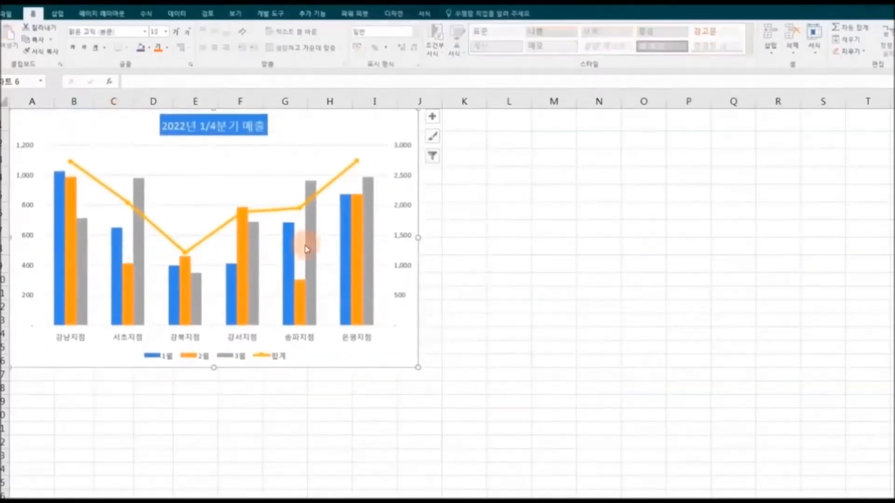
drag(417, 367, 517, 432)
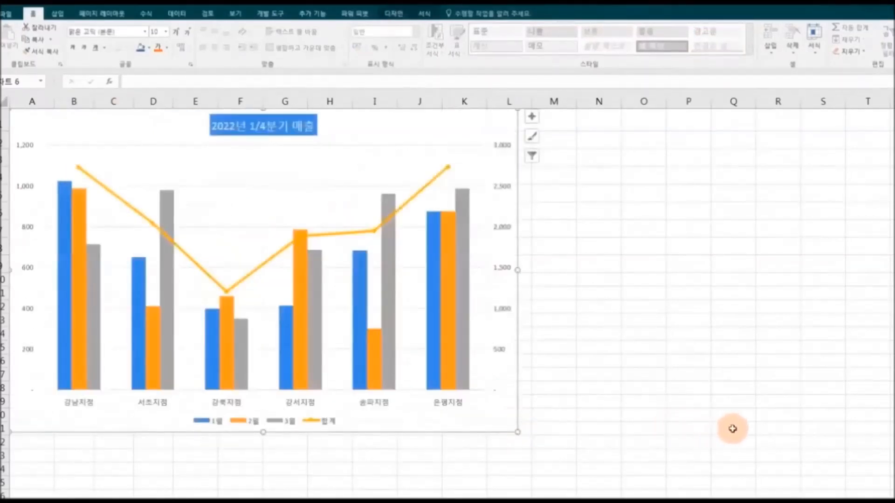
click(733, 430)
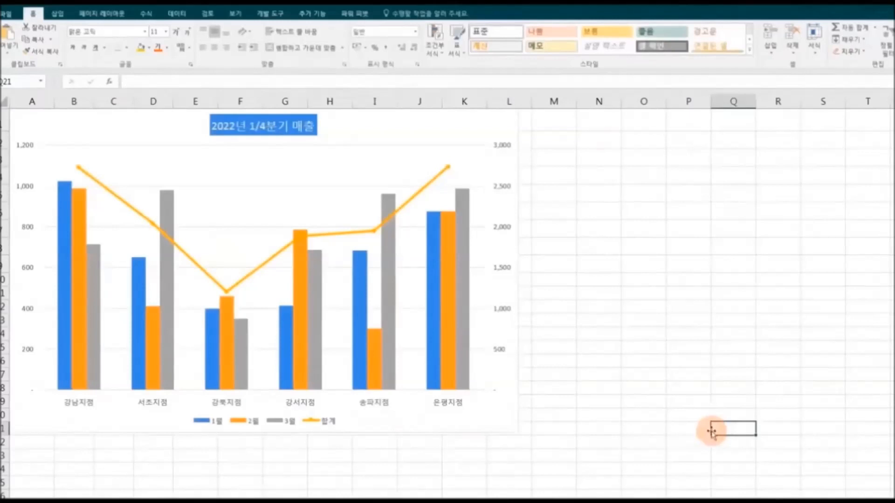
Open the print preview and set the page orientation to landscape.
key(ctrl+p)
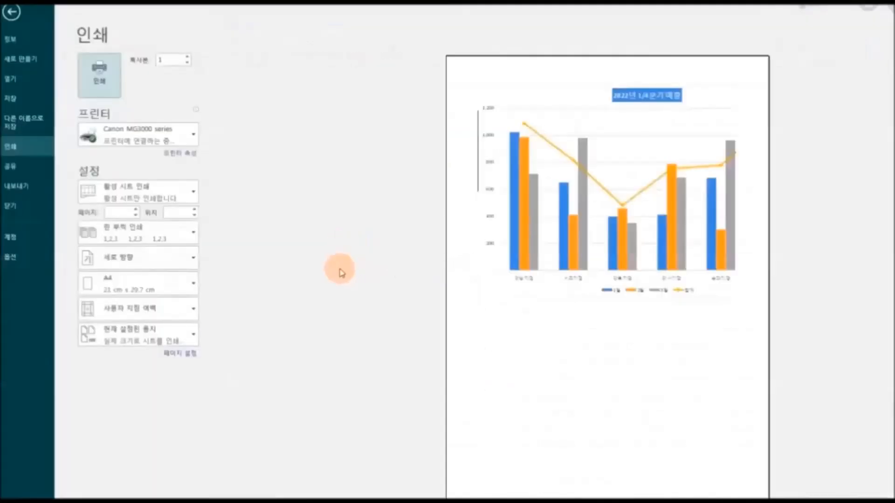
click(193, 284)
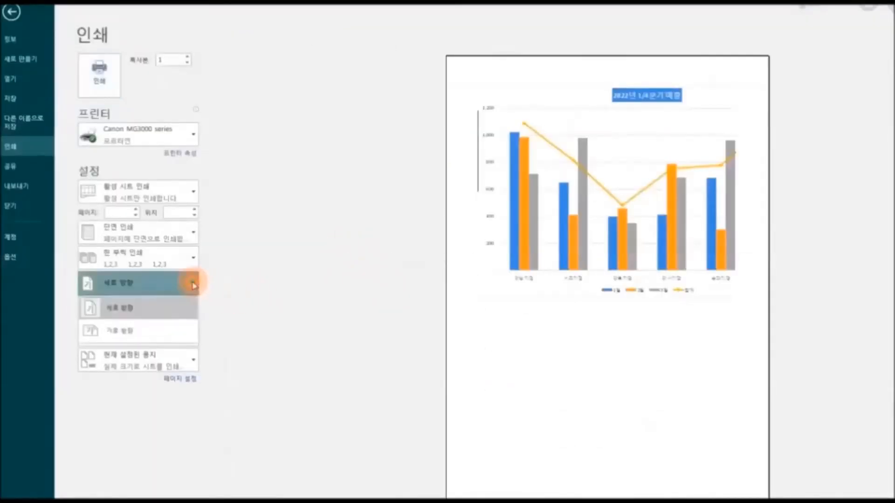
click(176, 329)
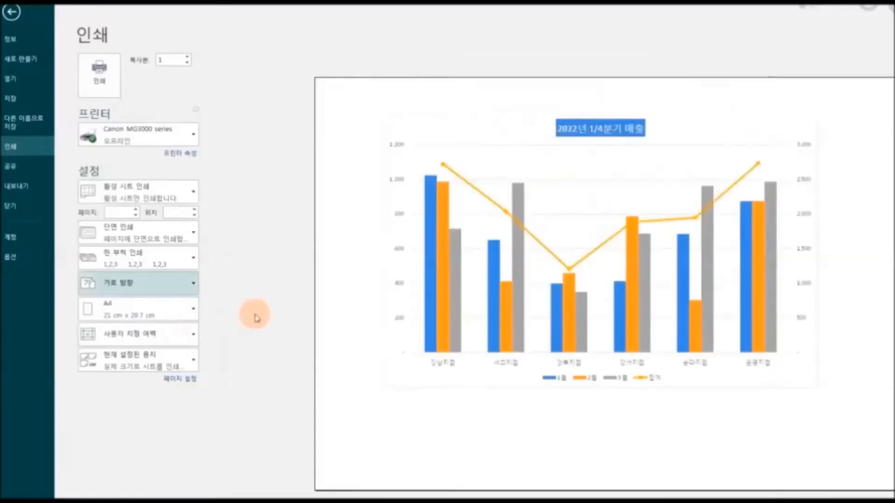
Scale the sheet to fit on one page and centre it vertically in the page setup.
click(184, 378)
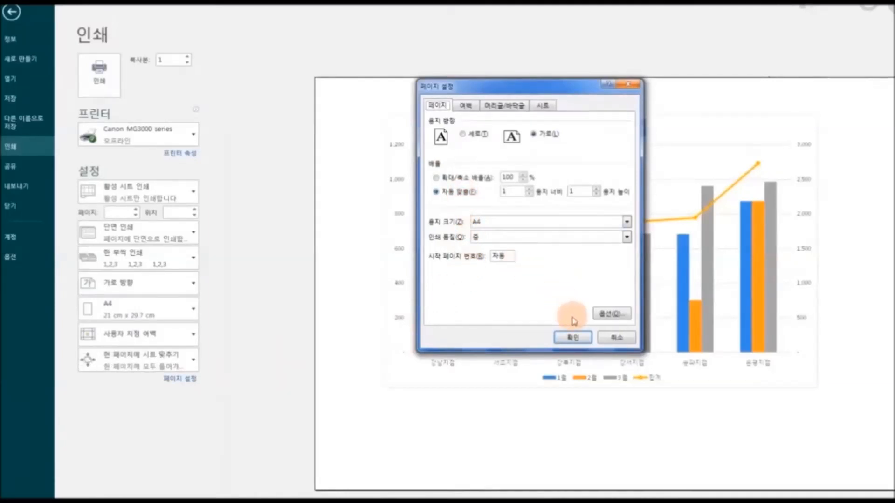
click(467, 106)
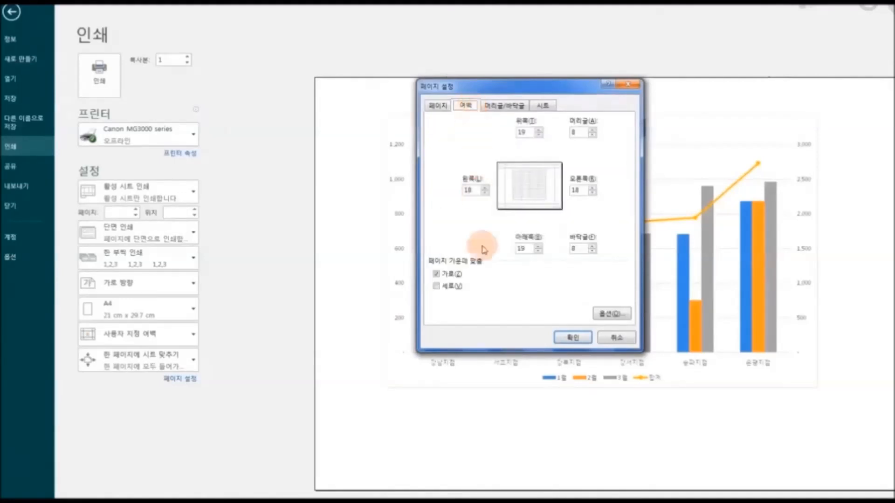
click(437, 286)
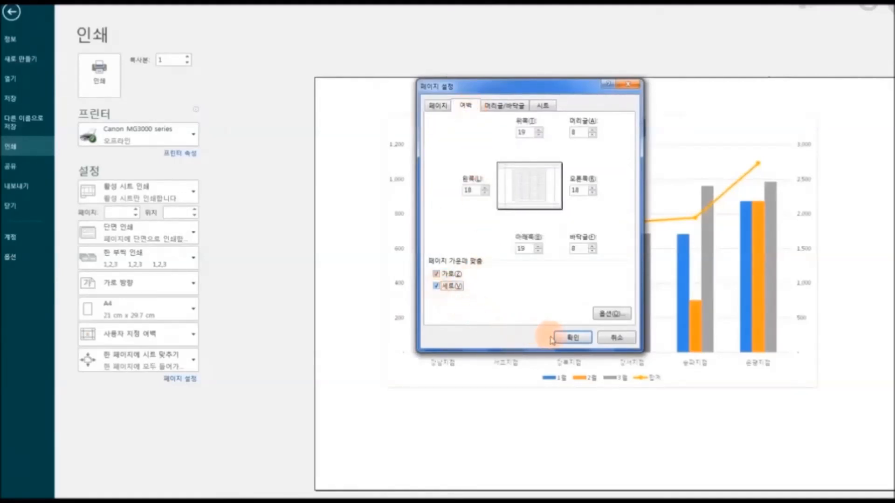
click(565, 338)
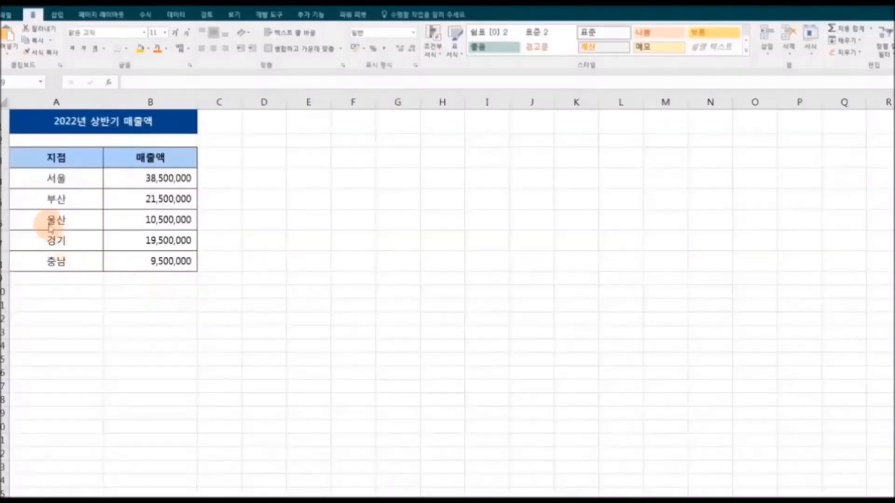
Fill the 경기 row of the 2022년 상반기 매출액 table with orange-gold to highlight it.
drag(24, 174, 169, 264)
click(192, 331)
drag(51, 241, 161, 240)
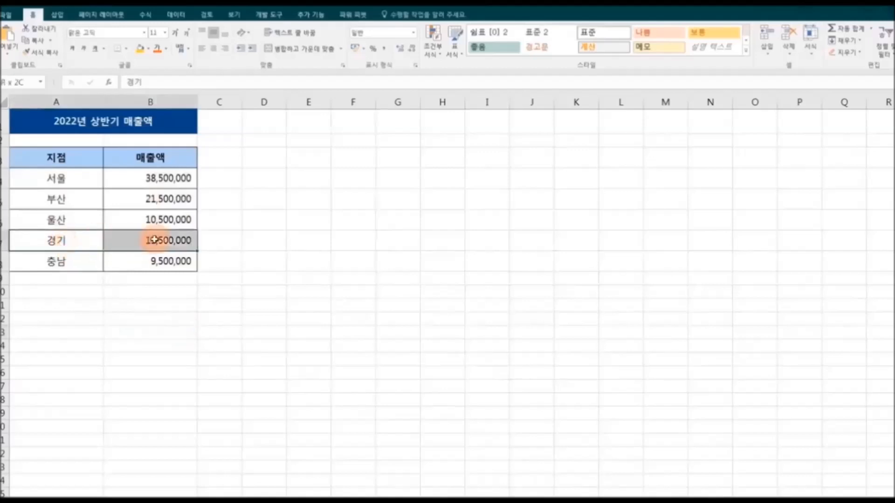
click(140, 48)
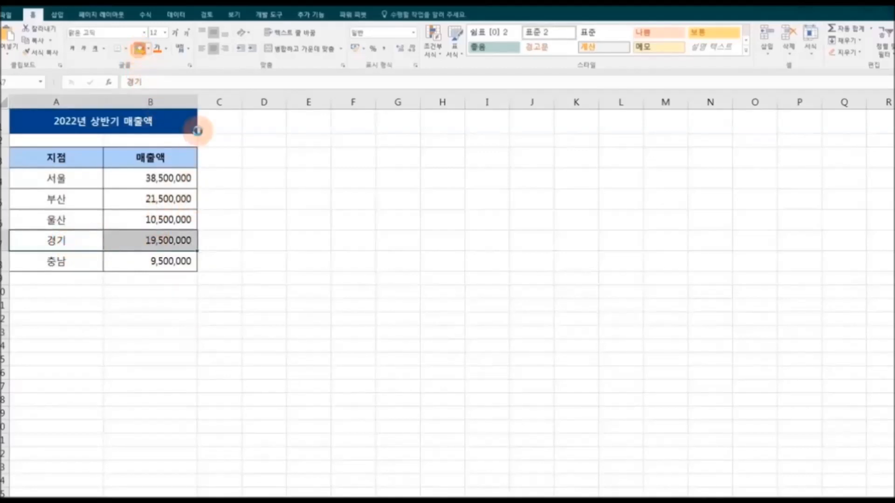
click(300, 245)
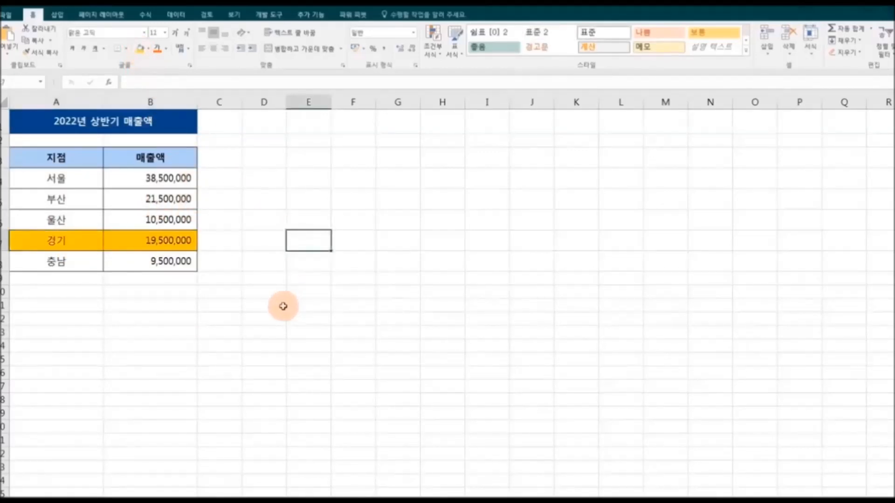
Insert a 3-D pie chart from the 지점 and 매출액 columns including headers, and place it beside the table.
mouse_move(46, 156)
mouse_down()
mouse_move(152, 157)
mouse_move(160, 261)
mouse_up()
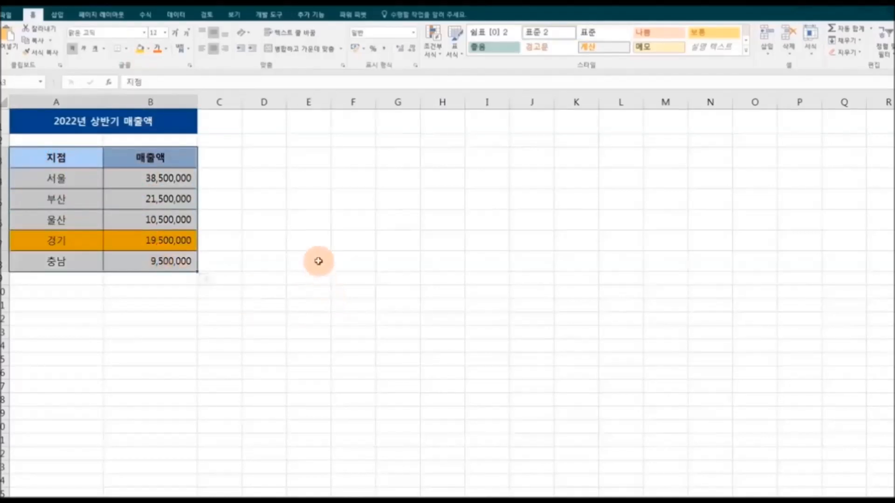
click(59, 18)
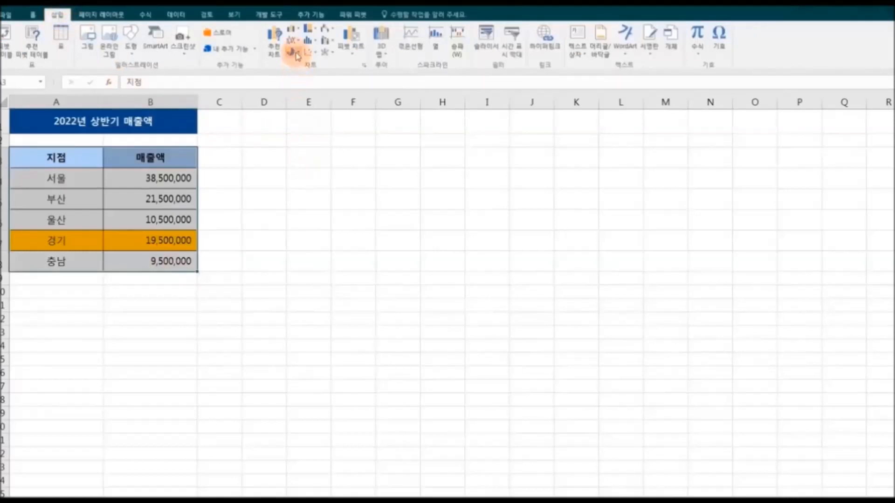
click(295, 54)
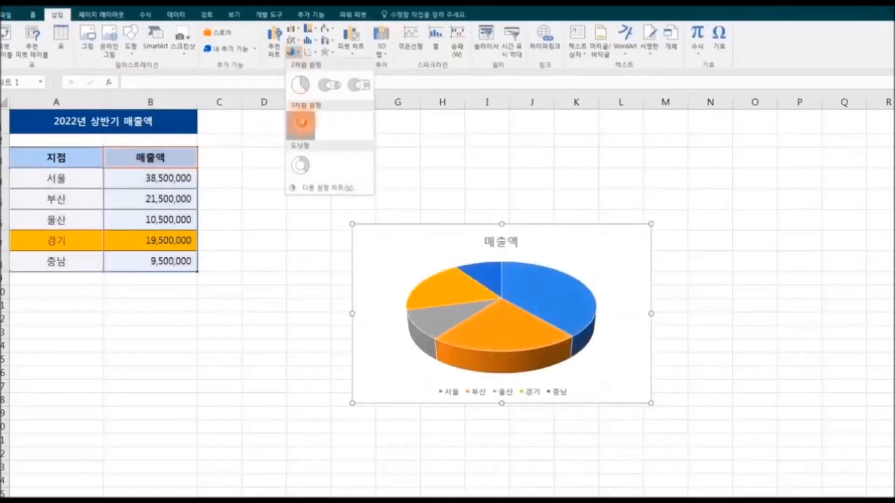
click(302, 125)
drag(378, 227, 262, 122)
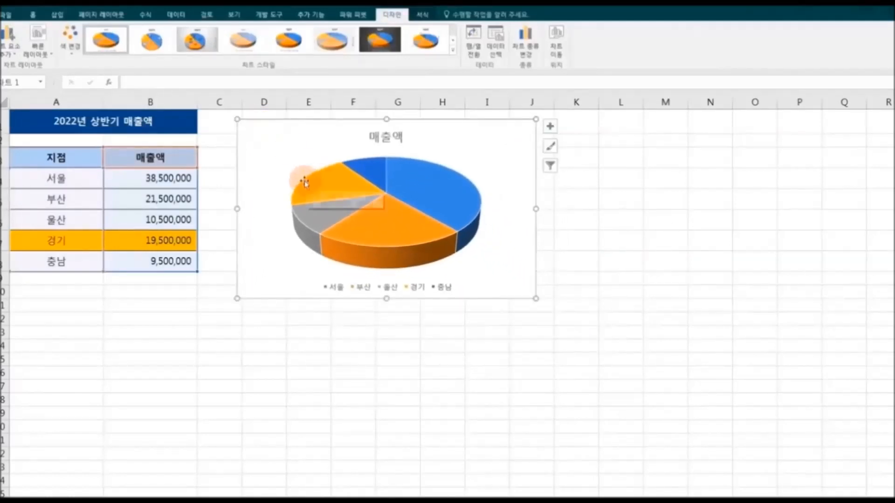
Apply the chart style with branch names and percentages outside the slices, and recolour the pie with the blue-and-grey colourful palette.
click(151, 40)
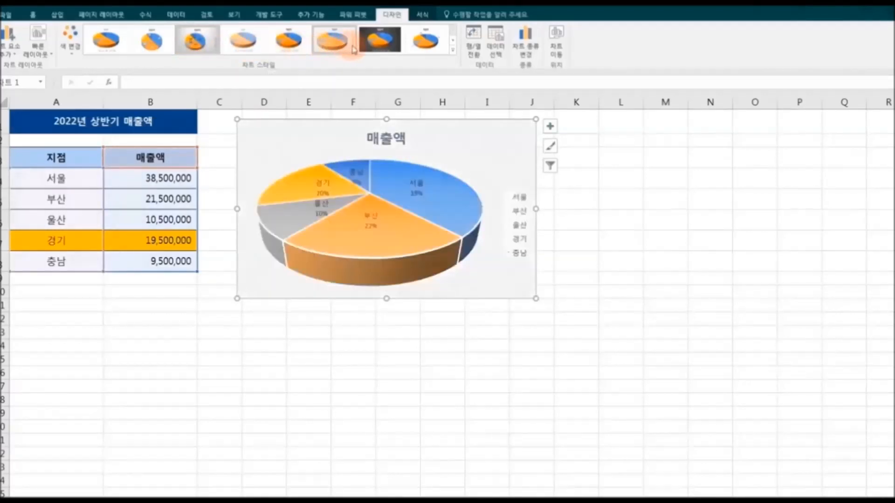
click(421, 51)
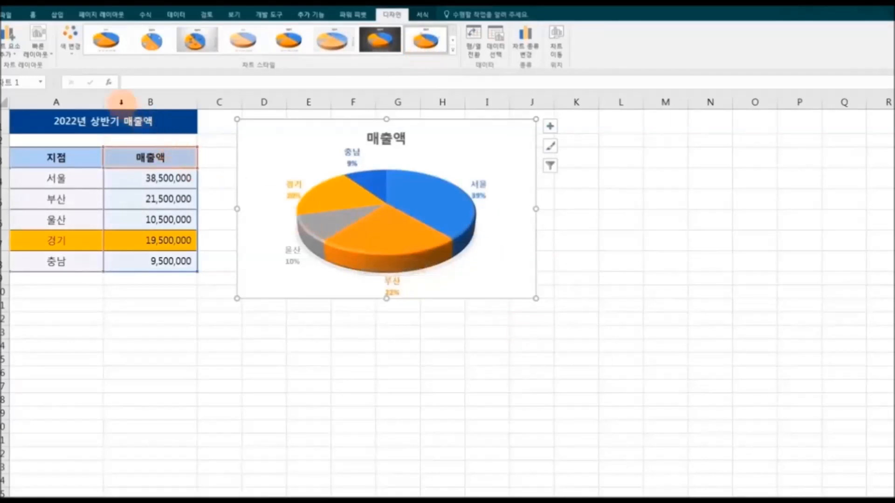
click(72, 51)
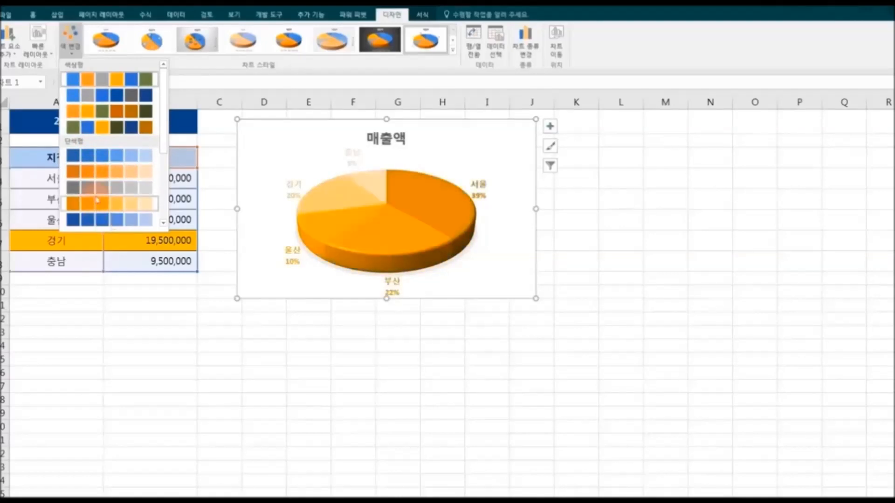
click(93, 96)
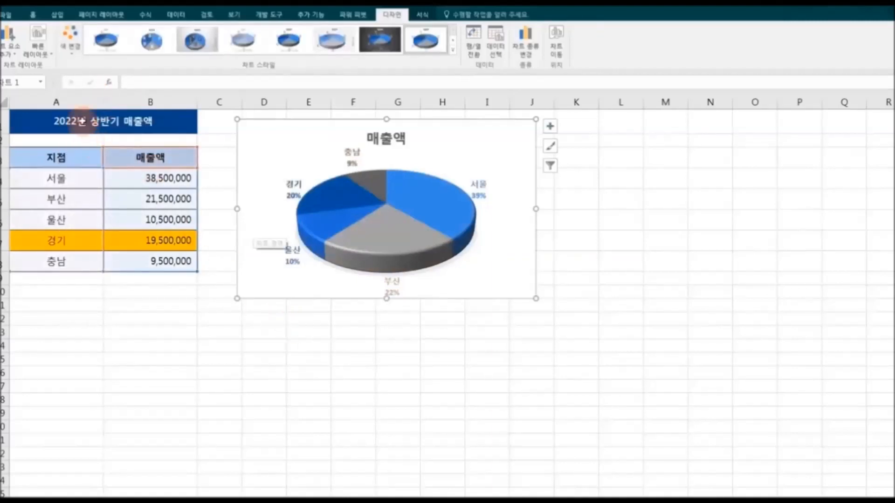
Replace the pie chart's title with the table's heading text, 2022년 상반기 매출액.
click(53, 125)
double_click(52, 124)
drag(55, 124, 157, 123)
right_click(141, 123)
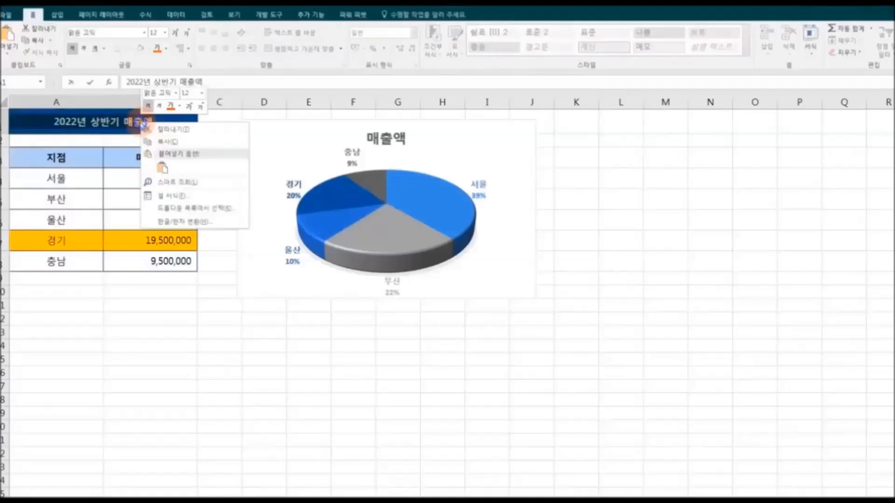
click(167, 145)
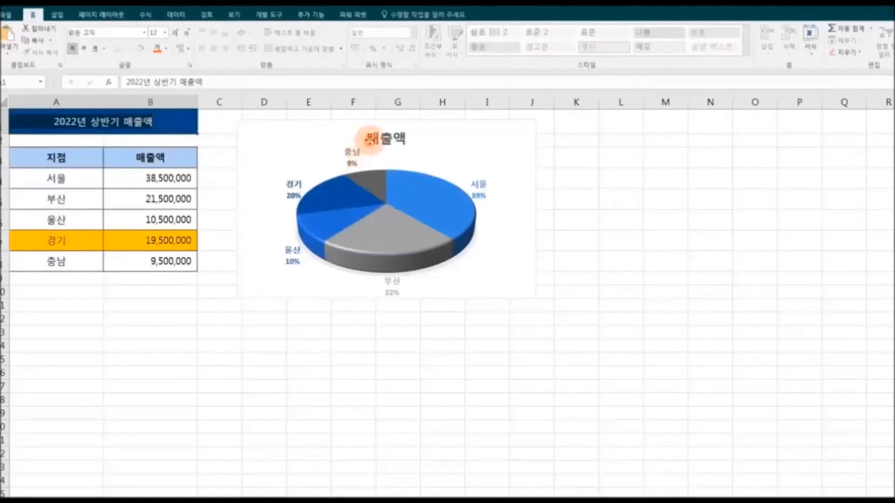
click(364, 138)
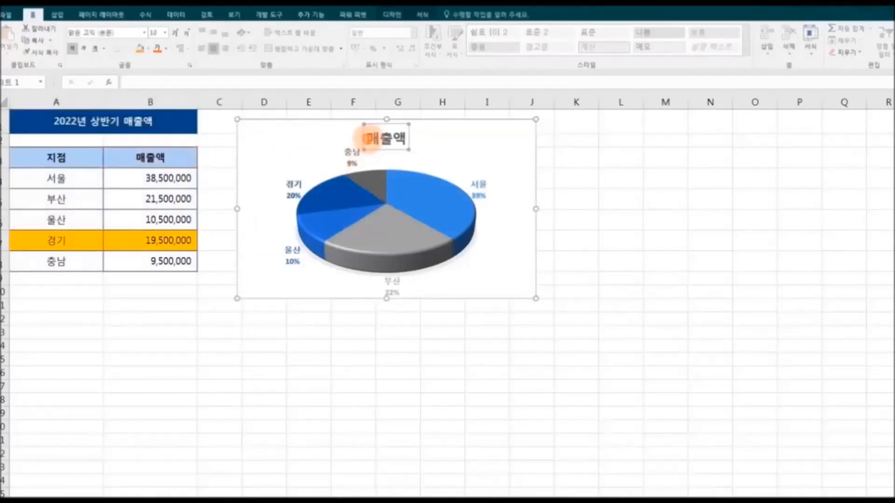
drag(365, 139, 407, 139)
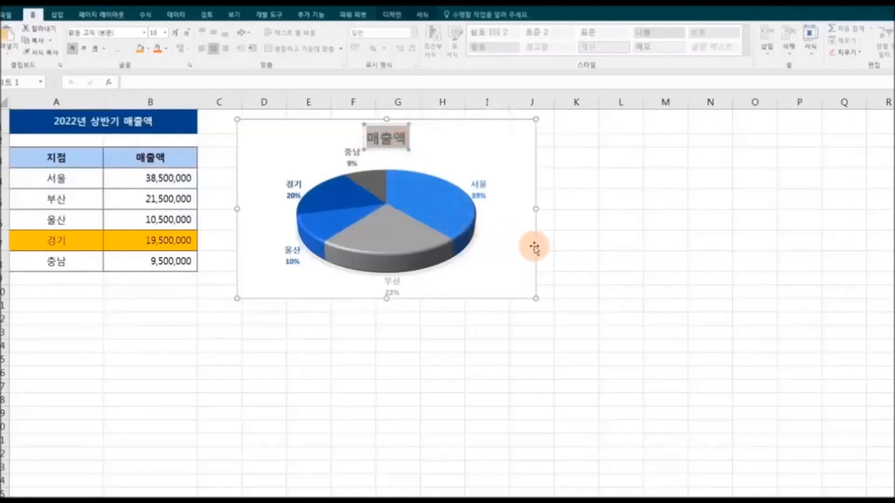
key(ctrl+v)
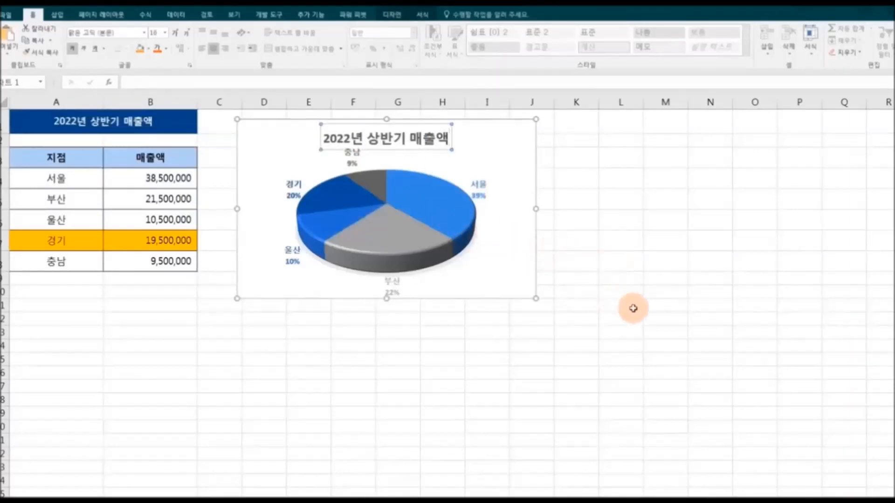
click(617, 306)
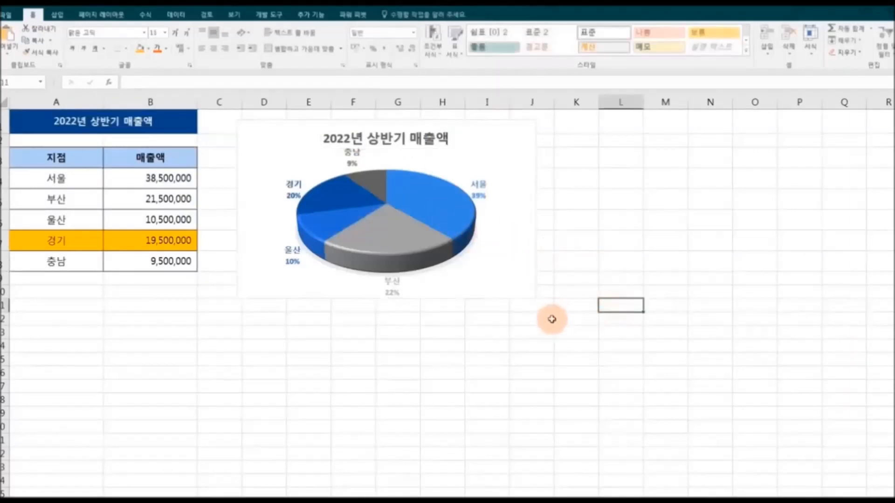
Enlarge the pie chart to about column K, row 13, and pull the 경기 slice out of the pie.
click(495, 290)
drag(535, 299, 584, 333)
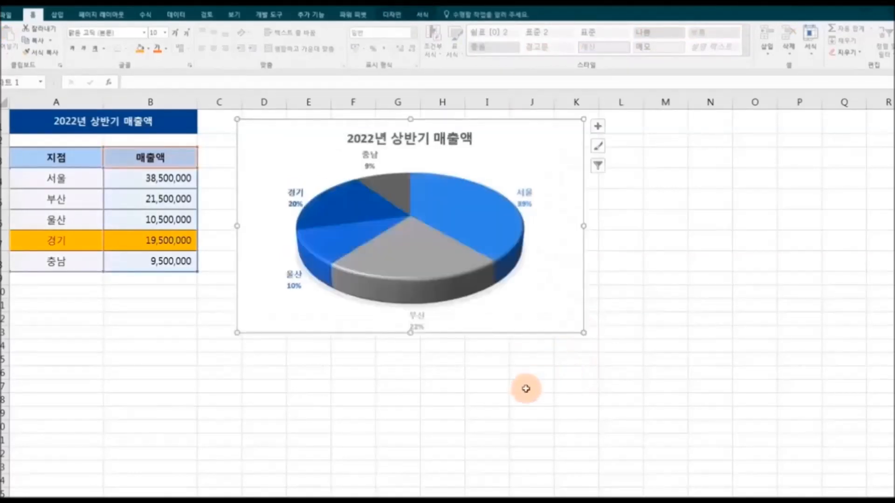
double_click(330, 213)
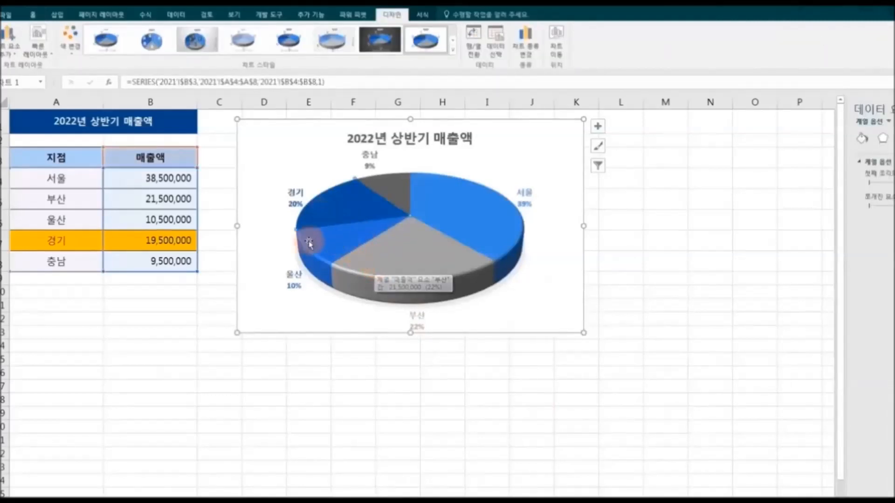
drag(345, 209, 317, 189)
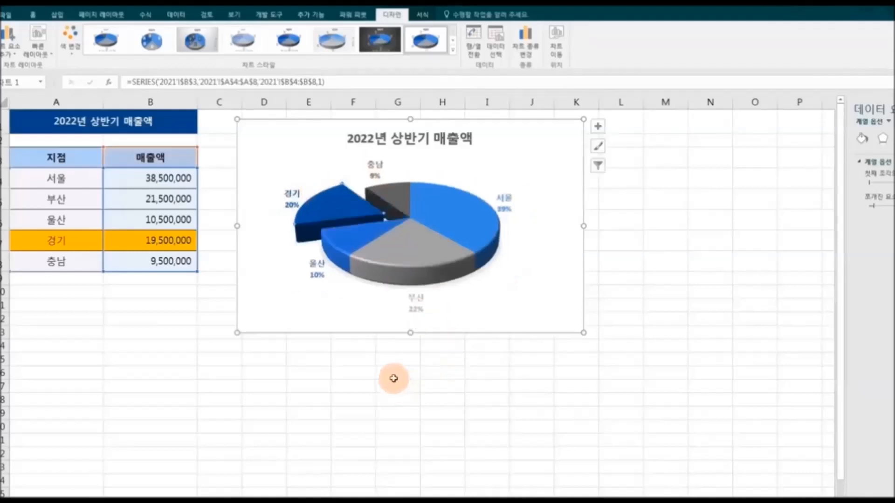
drag(328, 203, 452, 387)
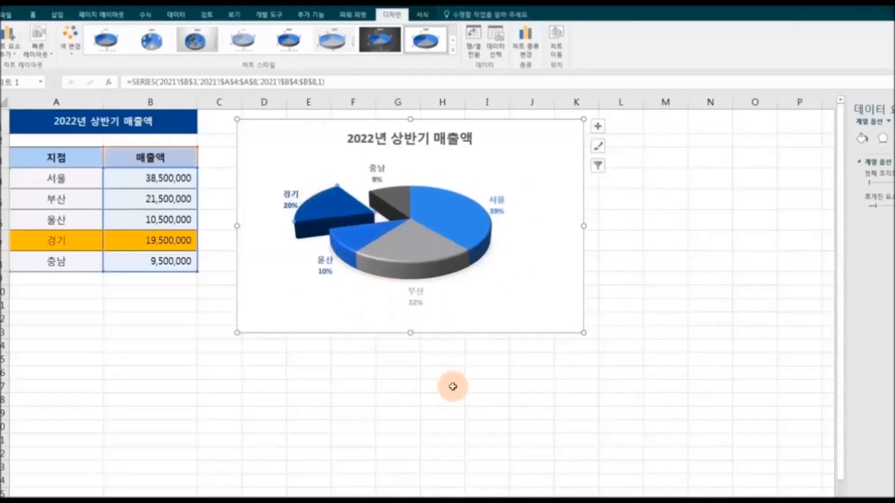
Enlarge the pie chart further and move it up close to the table, spanning about columns C to L.
drag(584, 333, 642, 405)
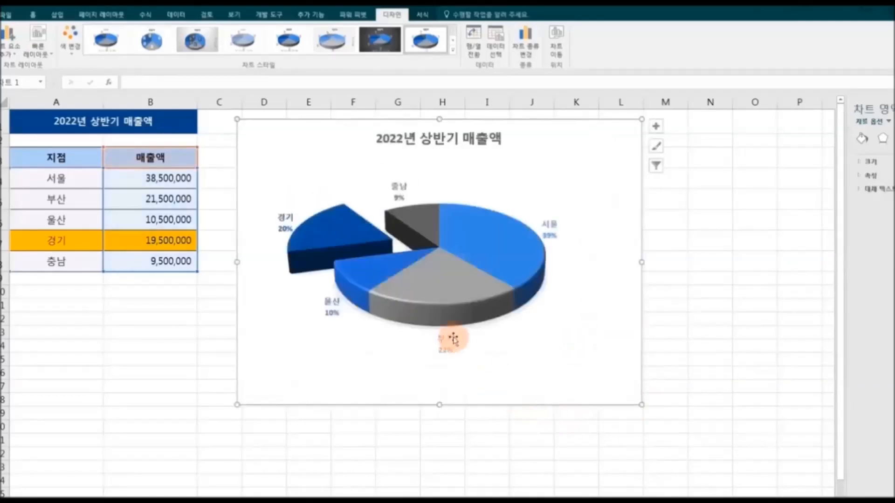
drag(340, 170, 327, 164)
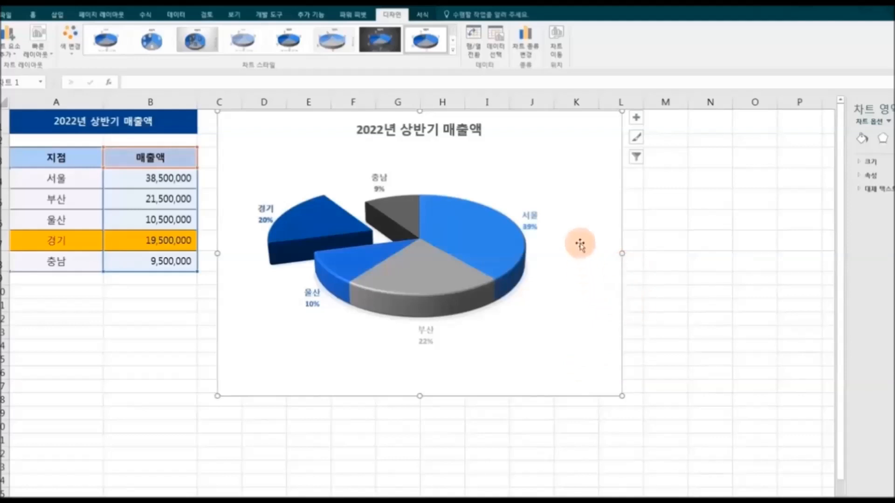
Remove the outline of the chart area and hide the worksheet's gridlines.
right_click(605, 233)
click(641, 223)
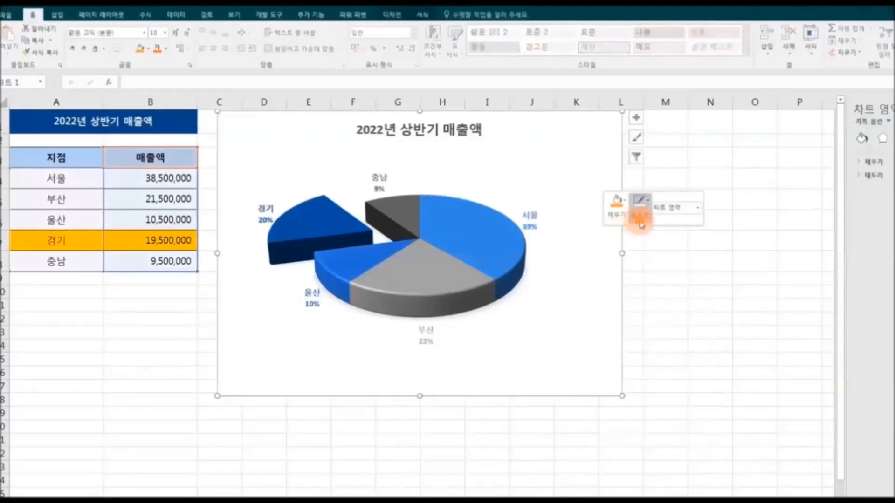
click(680, 322)
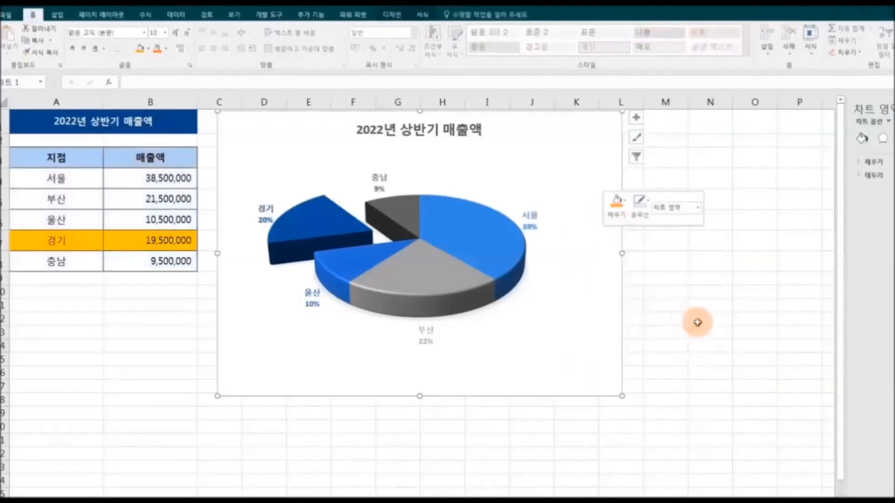
click(694, 320)
click(683, 314)
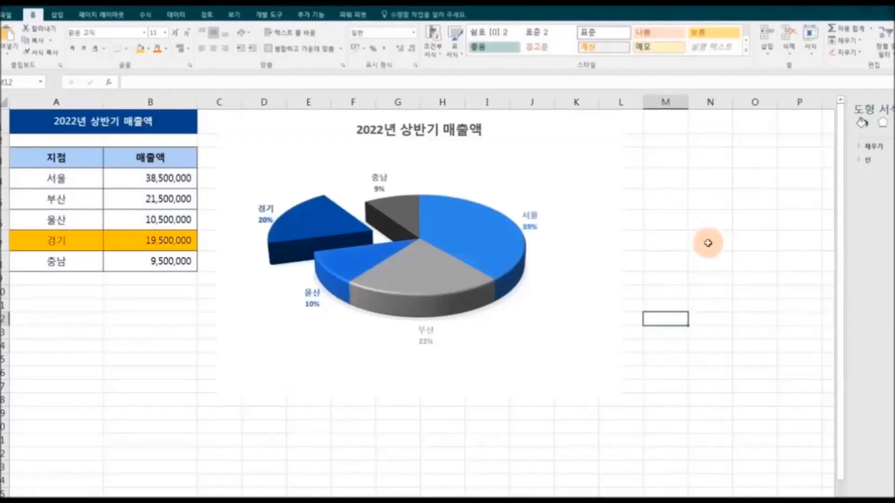
click(236, 17)
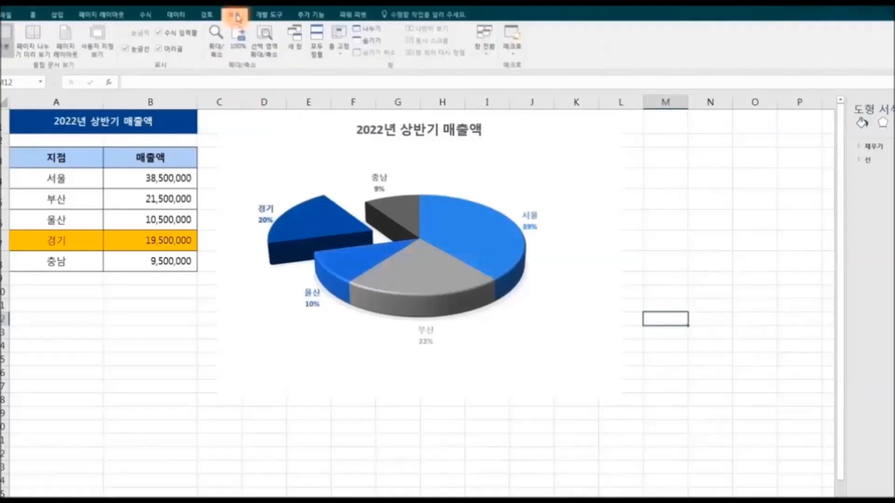
click(125, 48)
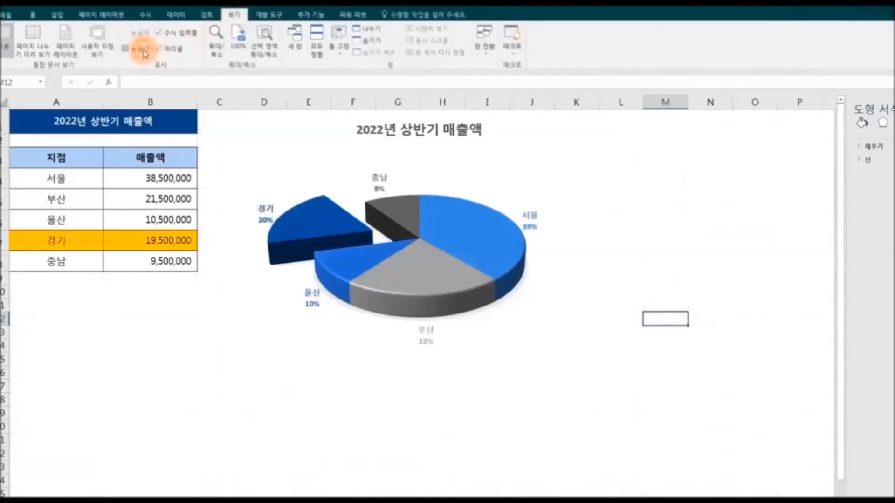
click(33, 14)
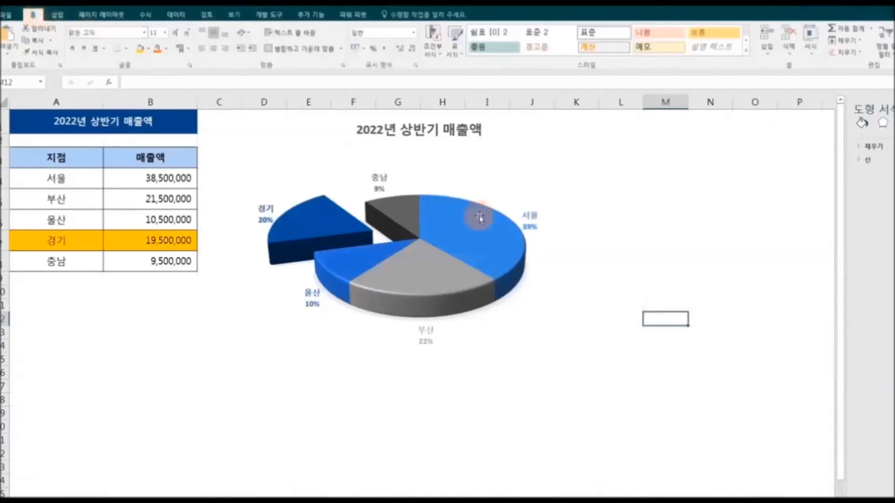
click(731, 292)
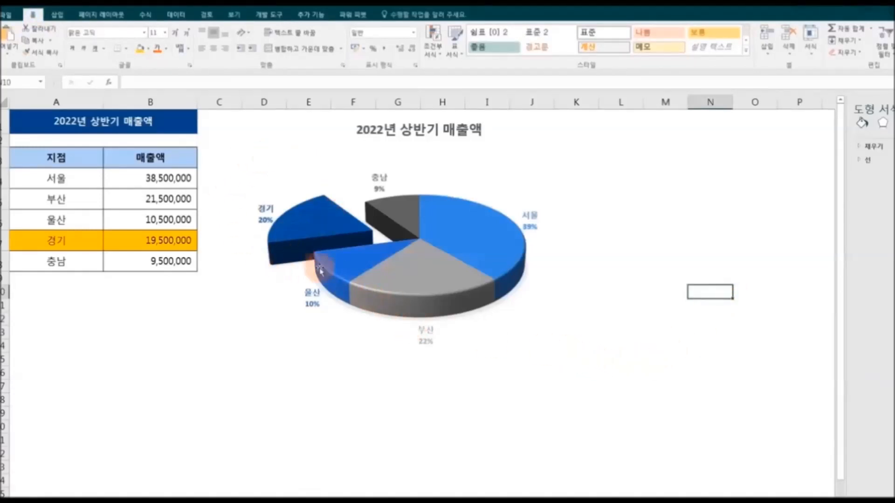
click(479, 259)
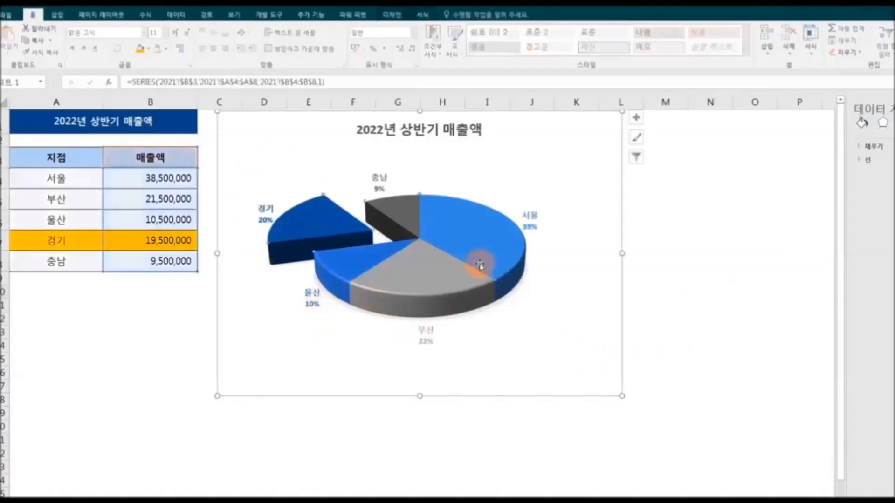
Fill the pie chart's chart area with a pale orange tint from the theme colours and deselect the chart.
right_click(601, 207)
click(616, 196)
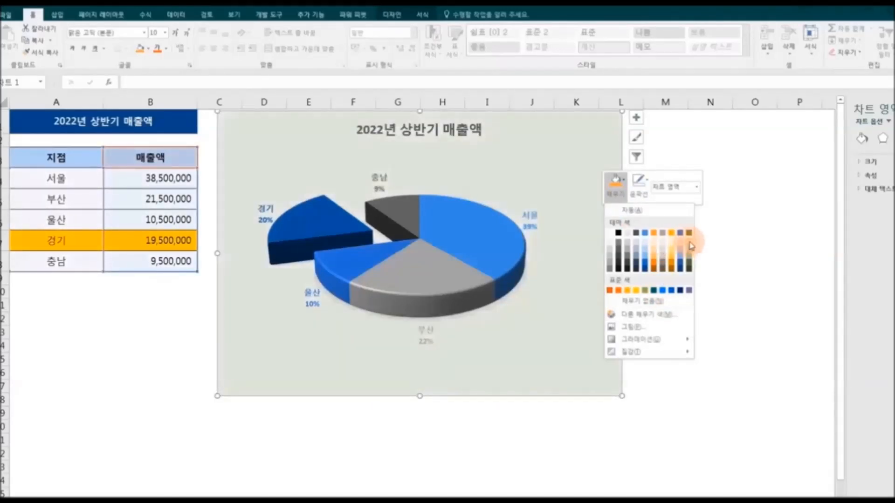
mouse_move(676, 341)
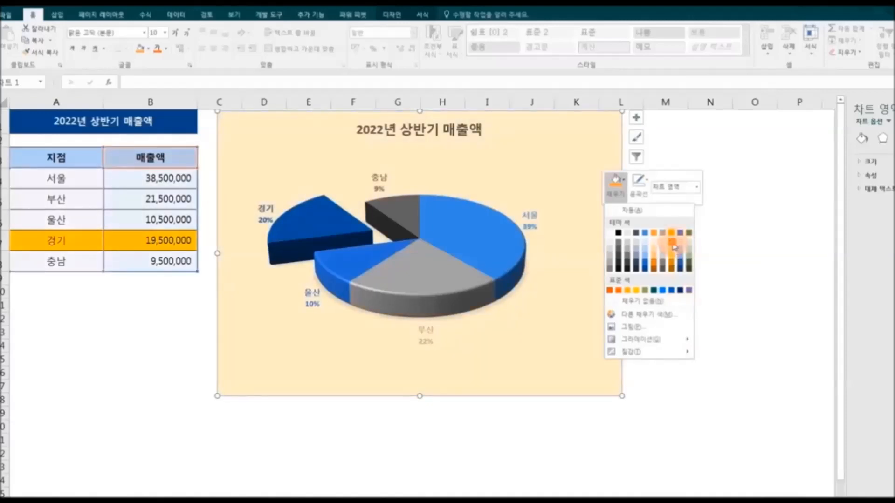
click(674, 246)
click(768, 304)
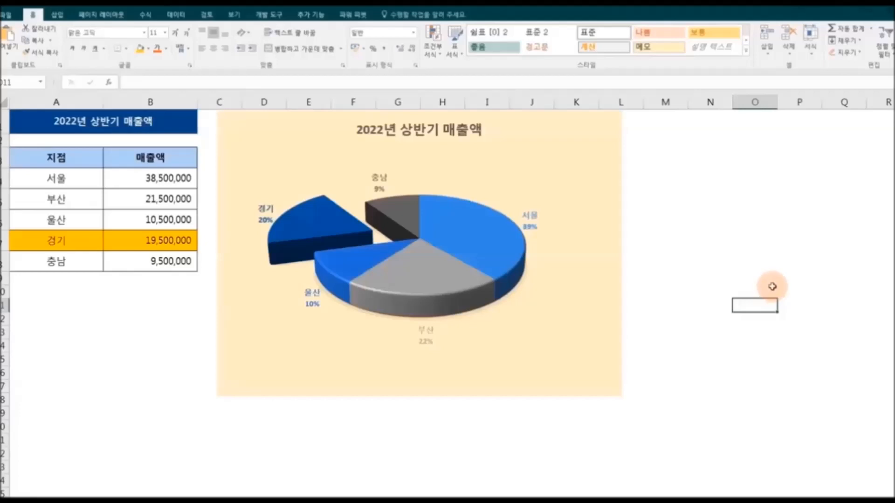
Move the pie chart over the sales table so it covers columns A to about G, and deselect it.
click(595, 186)
drag(595, 186, 391, 177)
click(675, 288)
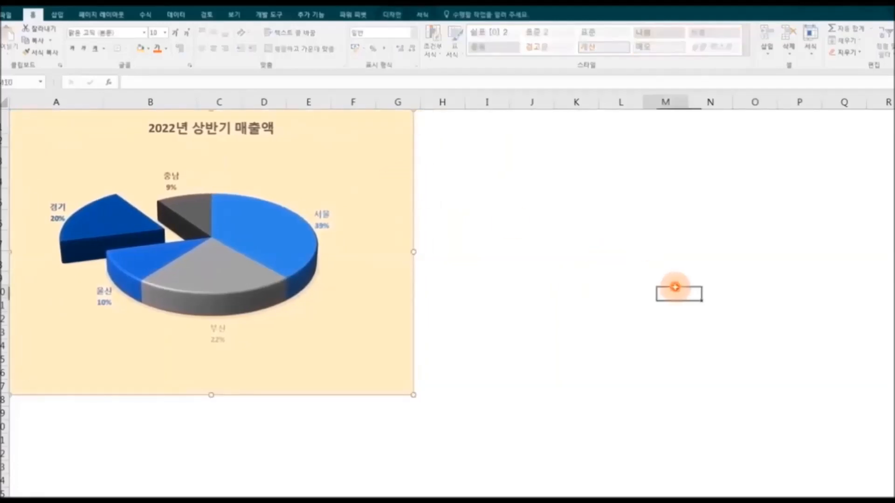